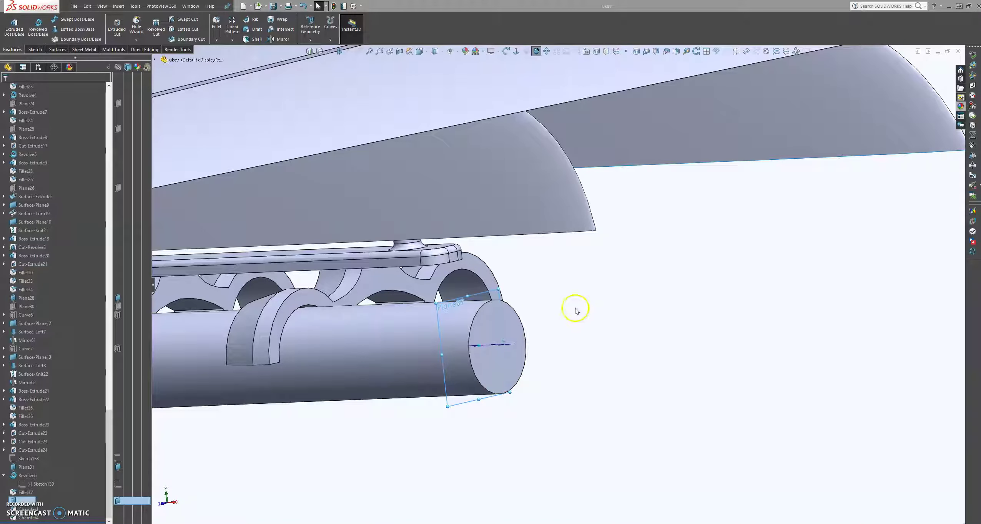
Start a sketch on the plane at the cylinder's end face and view it face-on
click(447, 303)
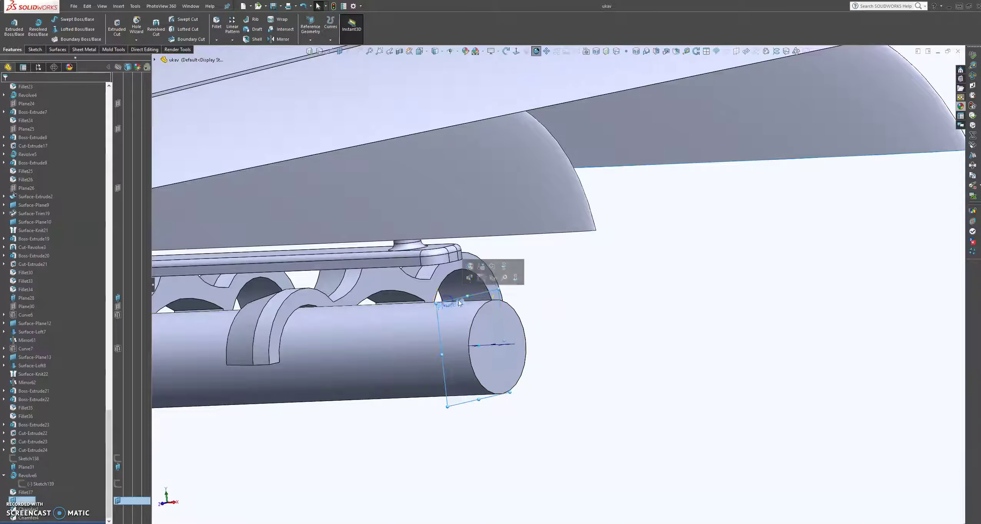
click(479, 277)
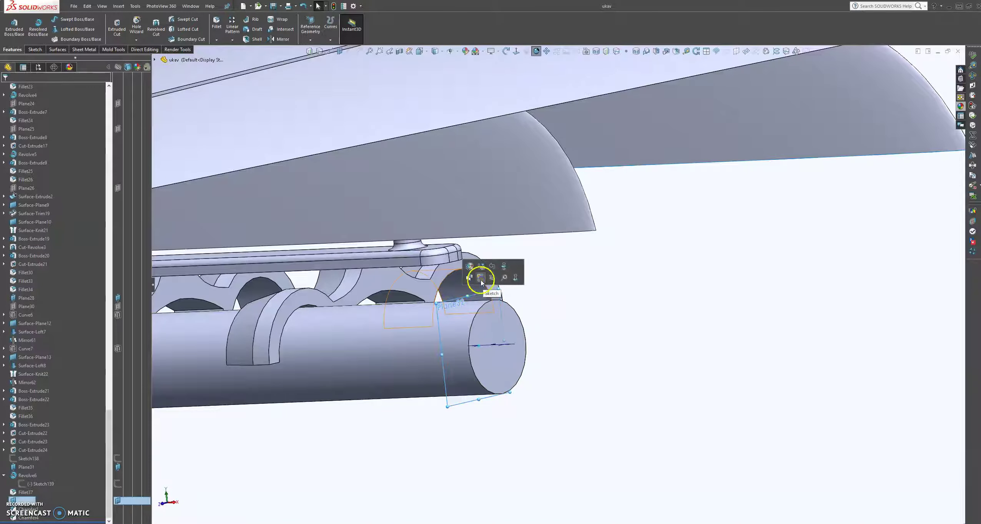
click(516, 51)
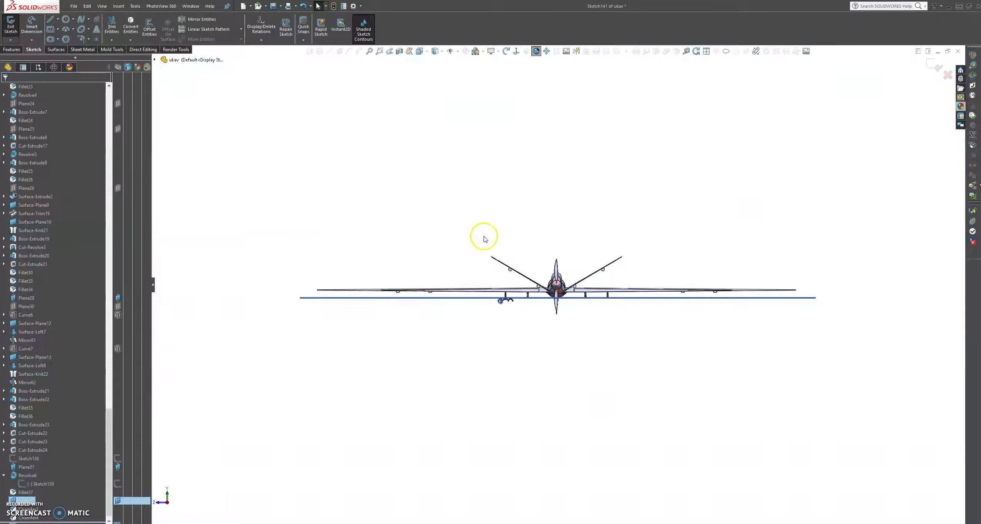
scroll(485, 239, down, 12)
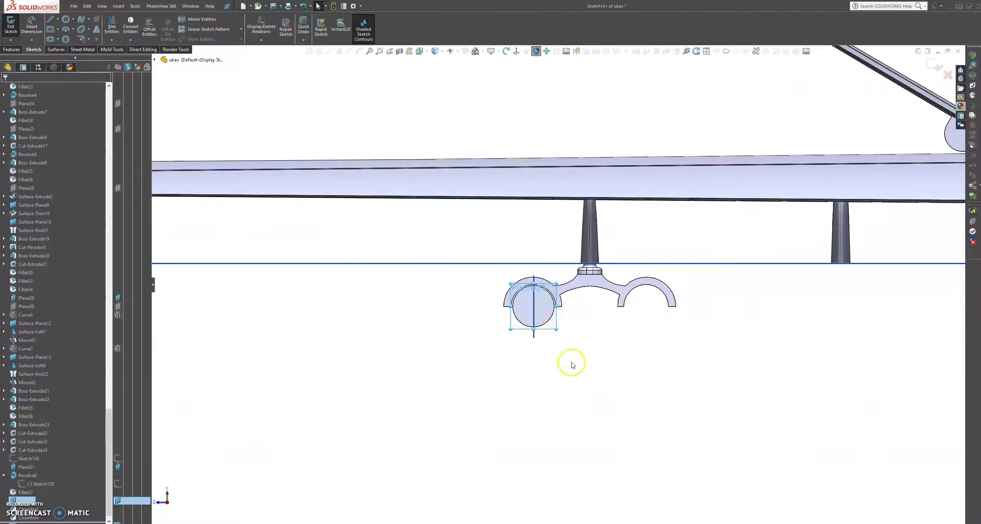
scroll(554, 285, down, 7)
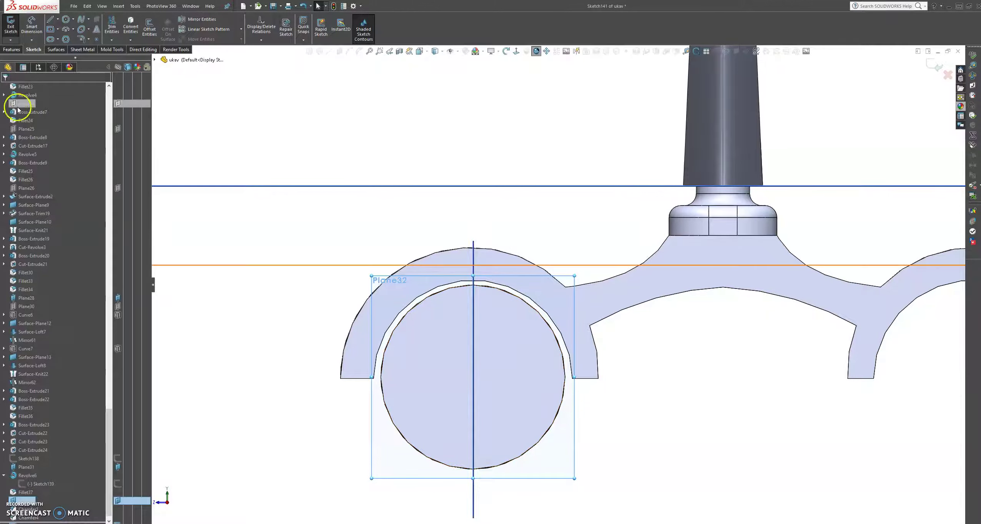
Sketch a centerline about 10.25 mm long from the cylinder's centre diagonally up to the left, past the clamp arch
click(58, 20)
click(66, 39)
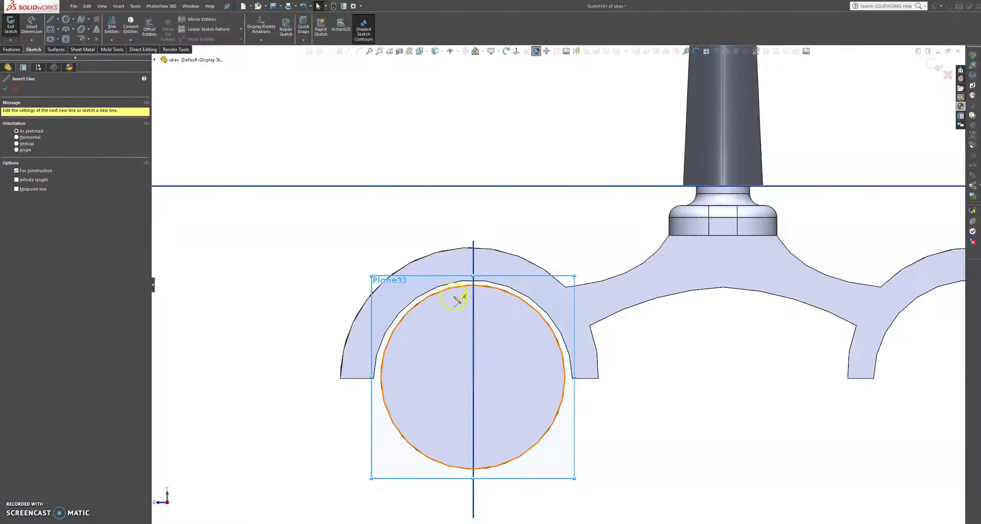
click(474, 377)
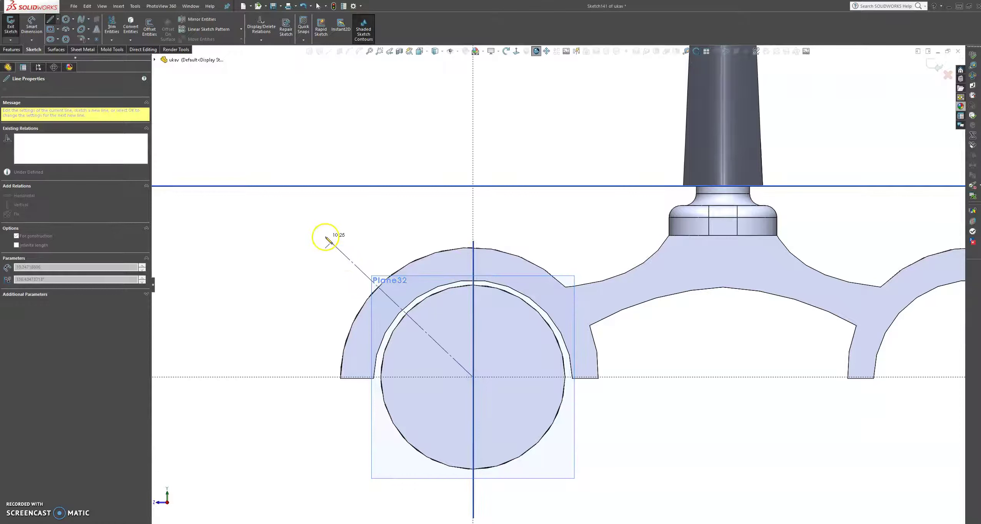
click(326, 237)
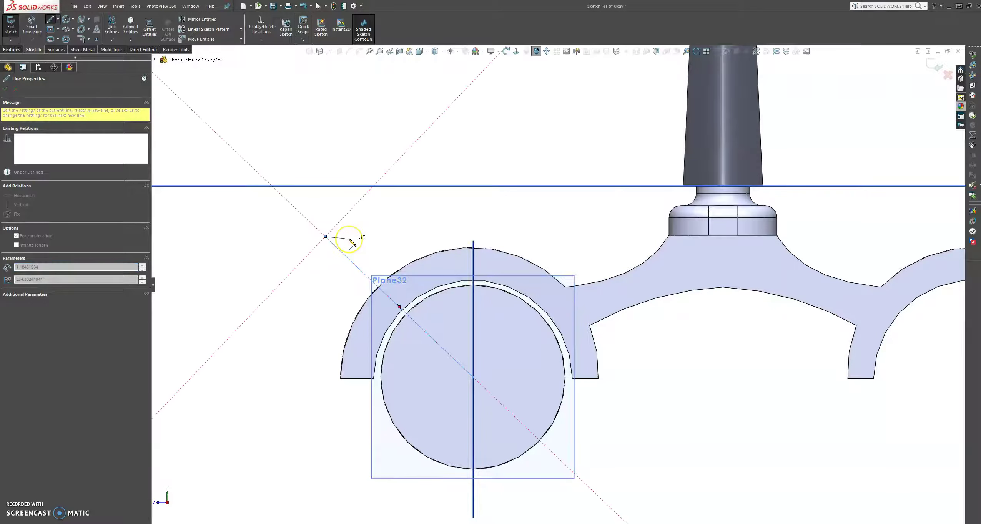
key(Escape)
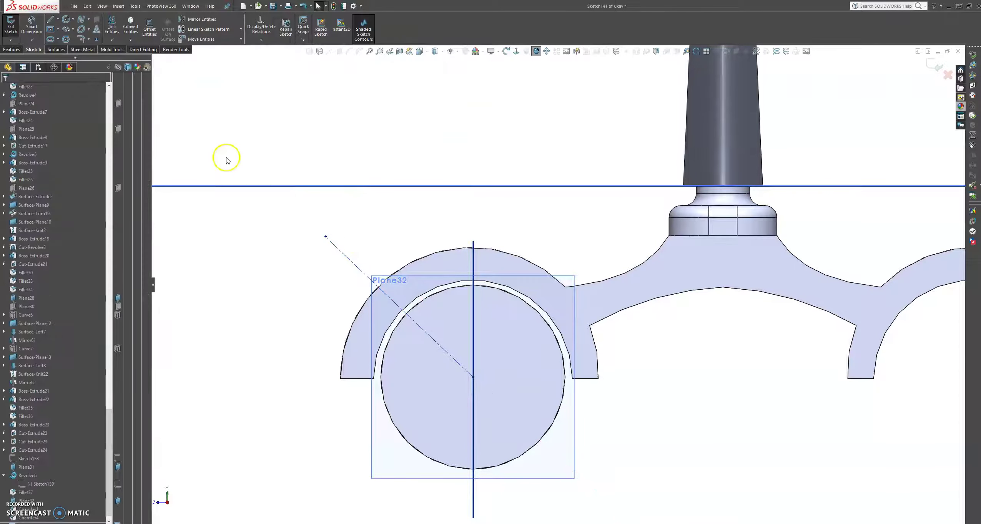
Offset the centerline by 0.50 mm in both directions, keeping the dimensions
click(151, 24)
click(406, 314)
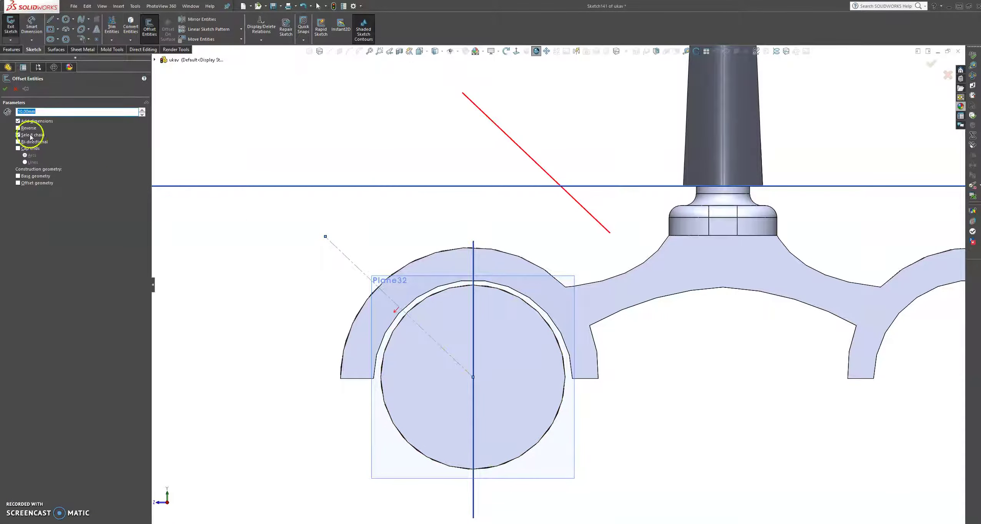
key(Return)
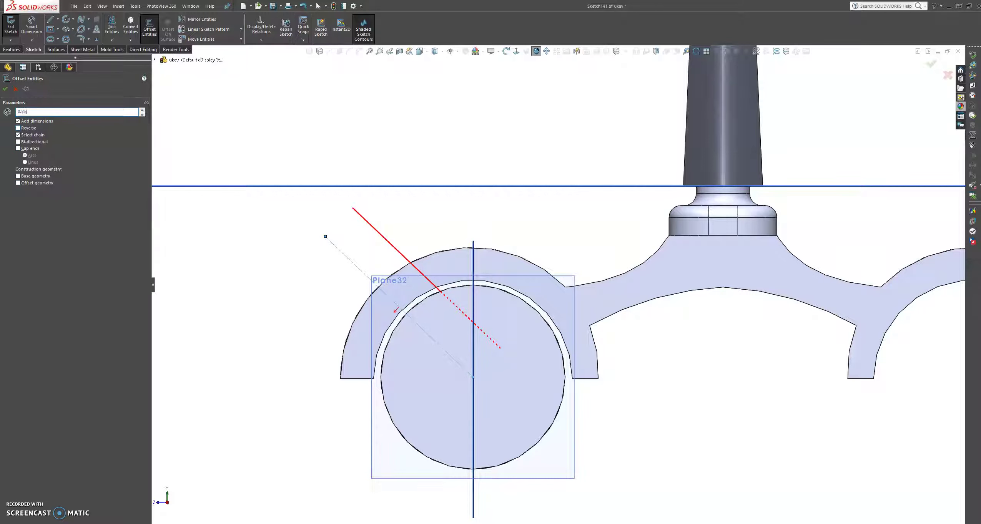
key(Return)
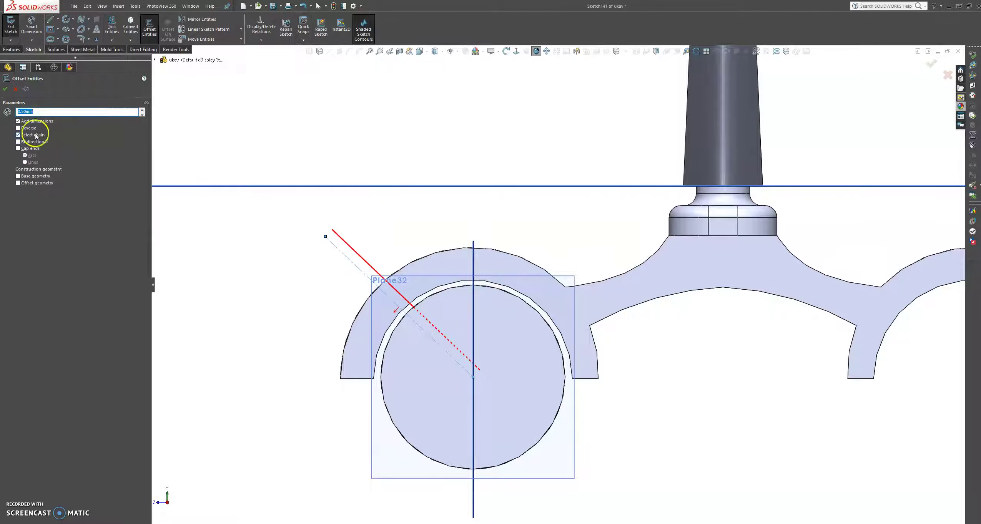
click(18, 142)
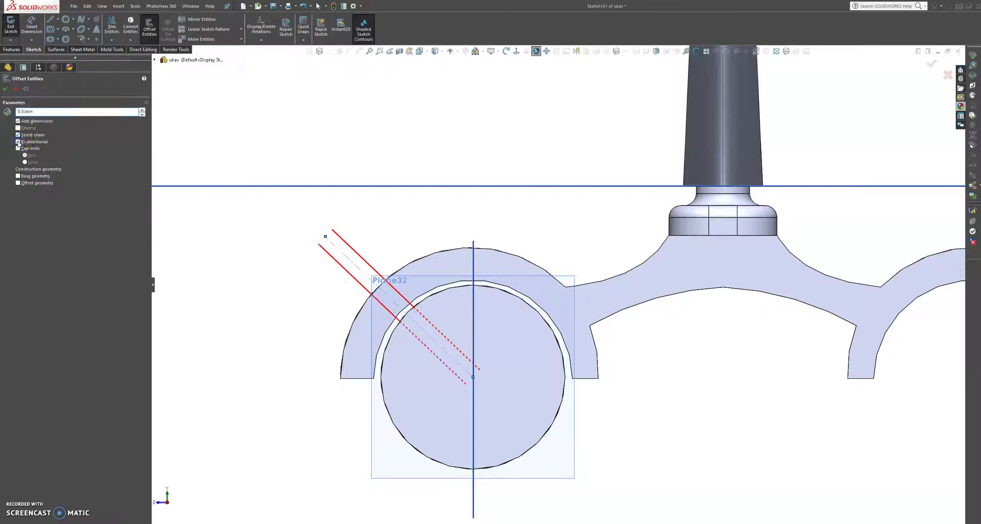
click(5, 90)
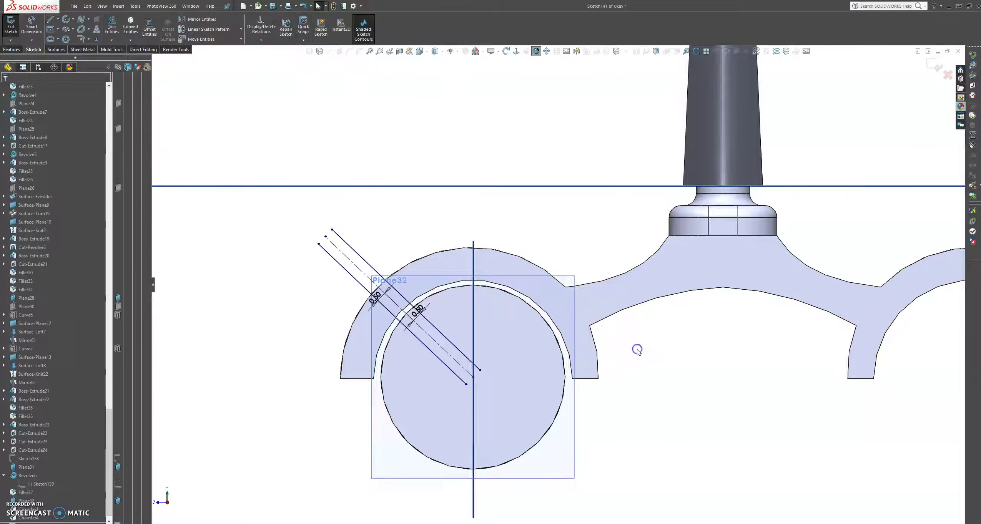
Close both ends of the offset lines with short perpendicular lines to form a narrow strip
click(50, 20)
click(480, 370)
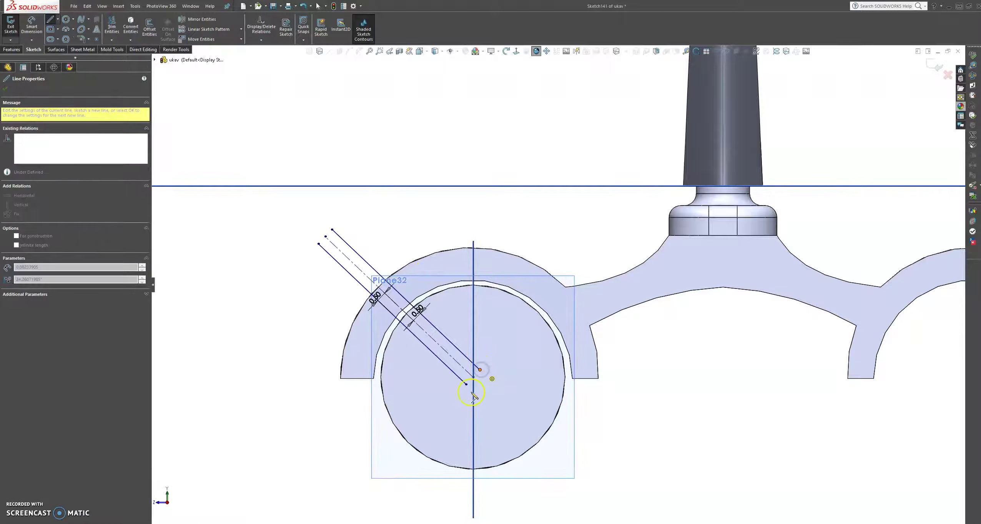
click(466, 384)
key(Escape)
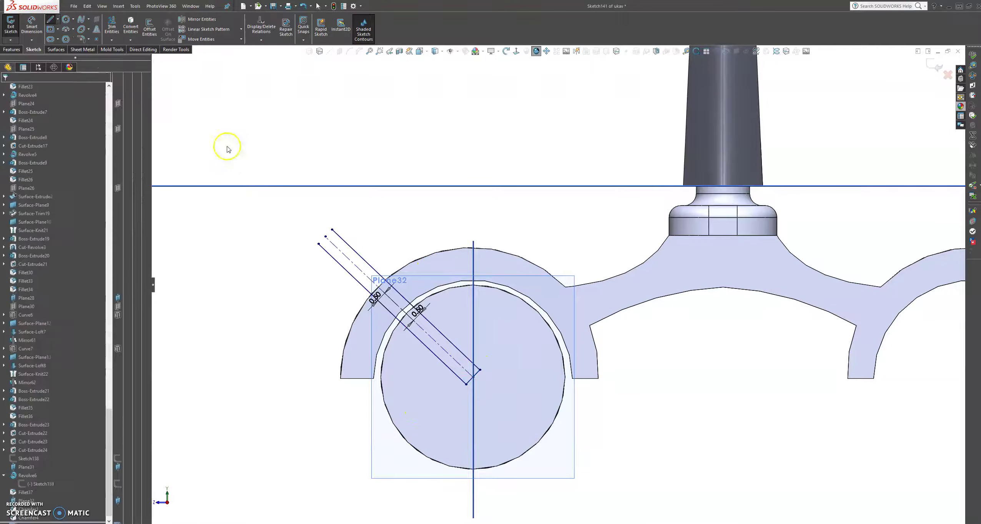
click(49, 23)
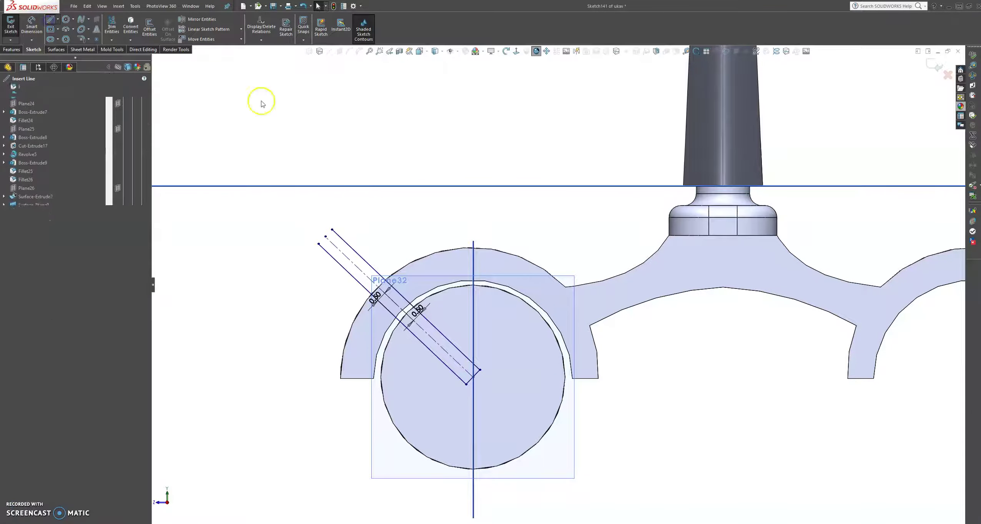
click(319, 244)
click(332, 229)
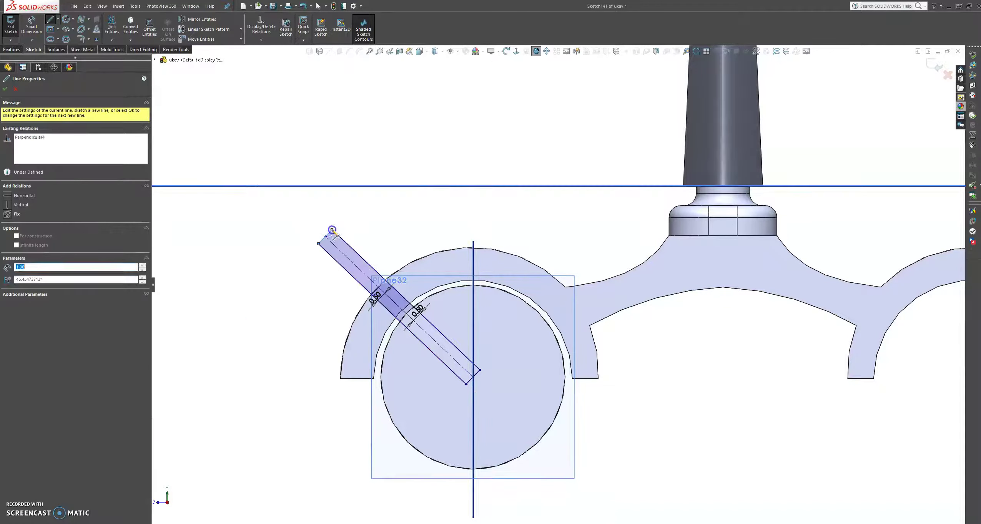
key(Escape)
Try to narrow the strip by moving its upper long edge closer to the centerline, and undo the move
scroll(388, 286, down, 3)
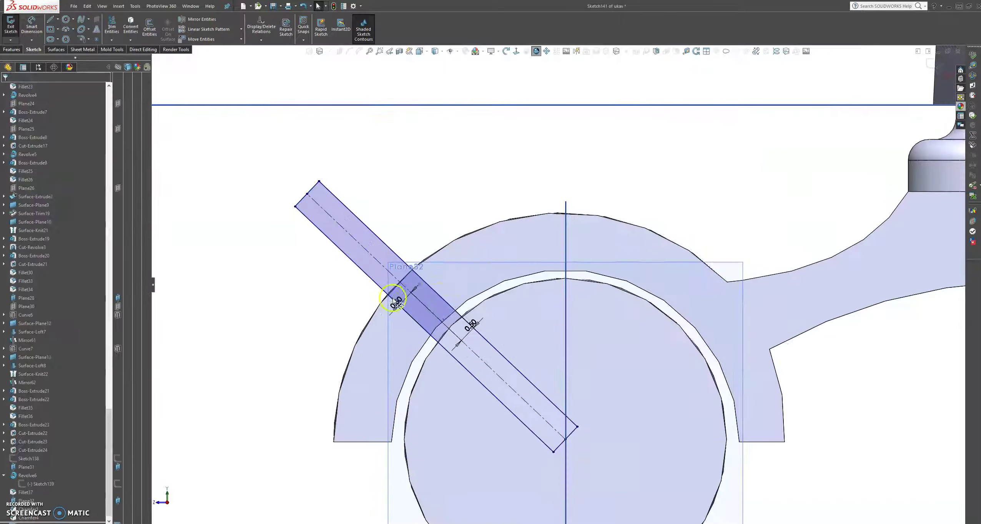
click(438, 302)
drag(439, 302, 439, 307)
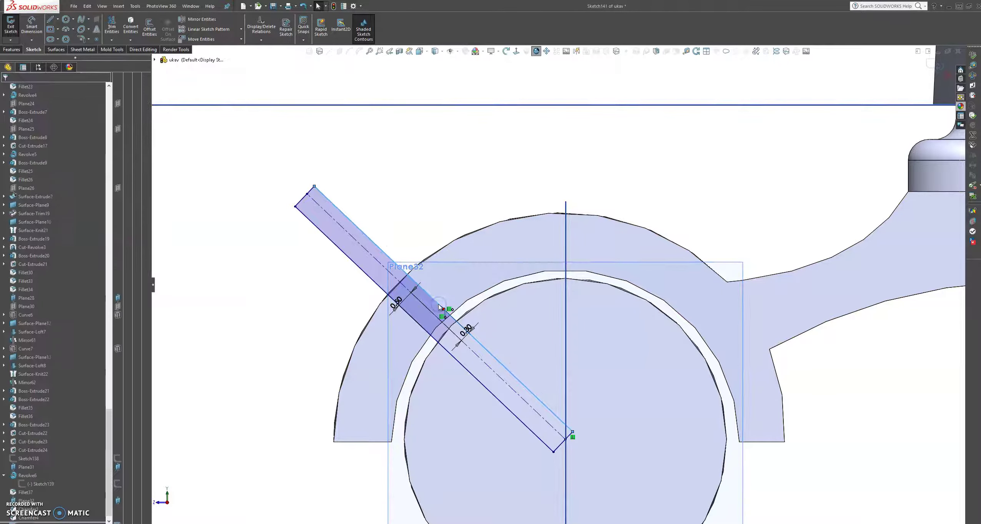
key(ctrl+z)
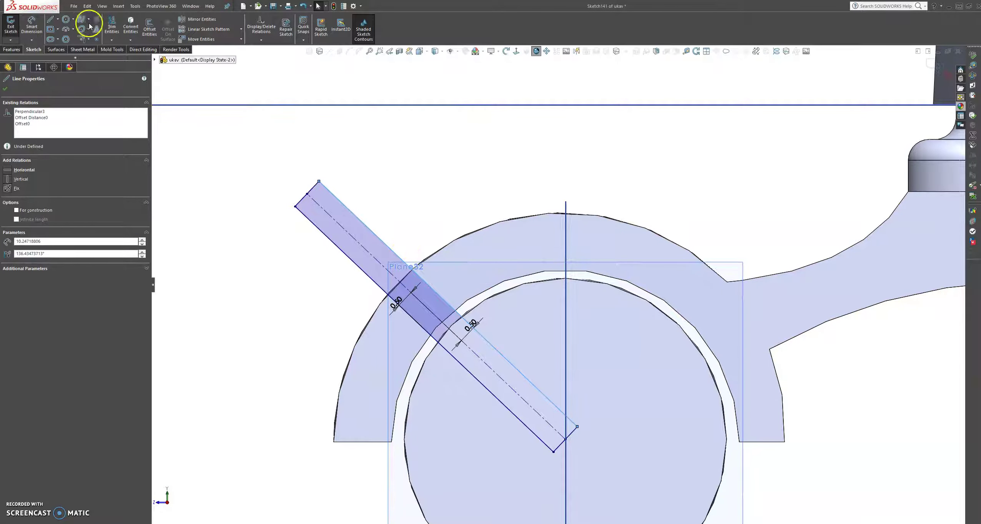
Trim away the strip's upper long edge and the end line segments on that side of the centerline
scroll(431, 314, up, 3)
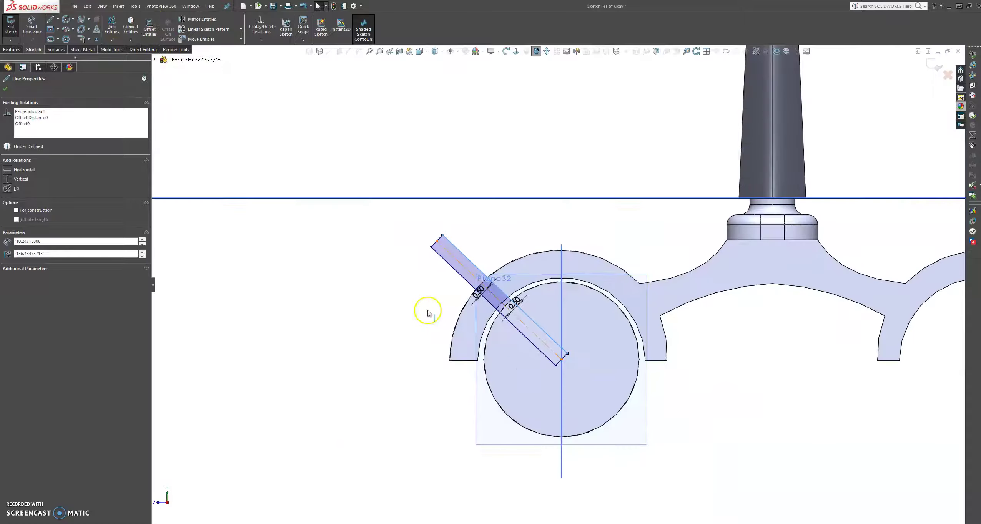
middle_drag(432, 314, 467, 305)
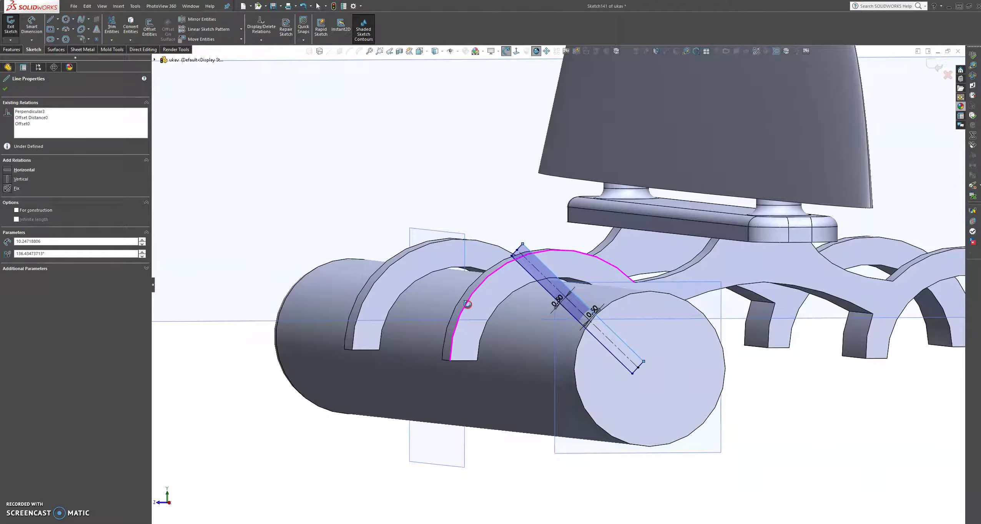
scroll(597, 297, down, 4)
scroll(595, 298, up, 4)
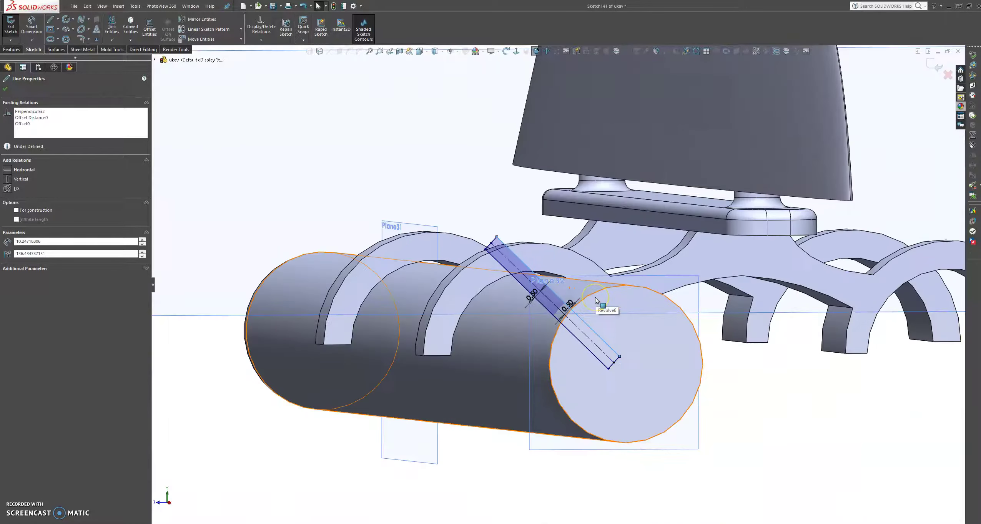
scroll(595, 298, down, 3)
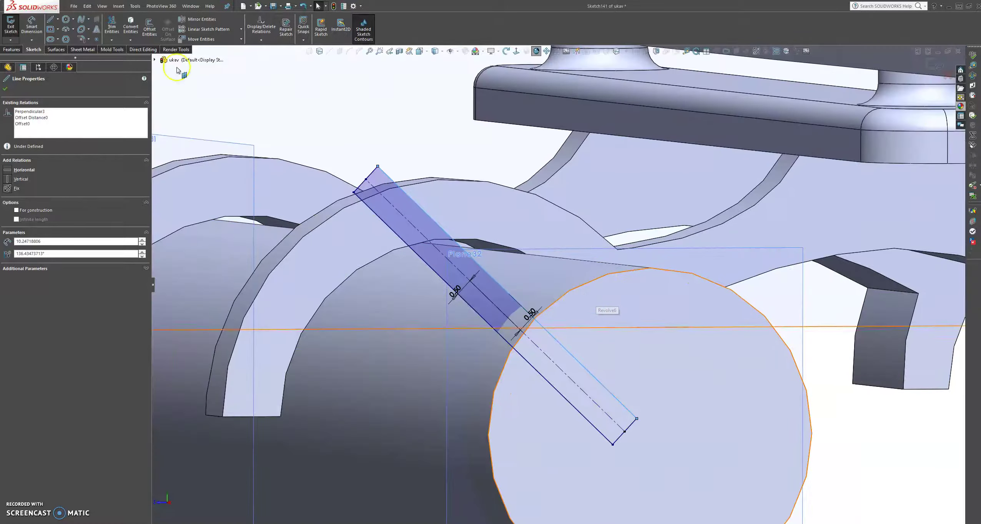
click(112, 27)
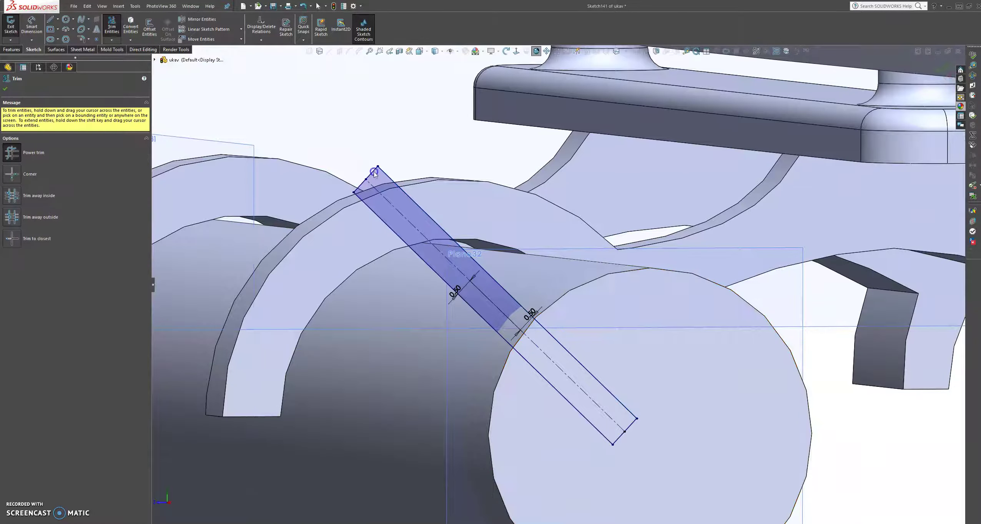
mouse_move(375, 174)
mouse_down()
mouse_move(526, 313)
mouse_move(669, 417)
mouse_move(624, 410)
mouse_up()
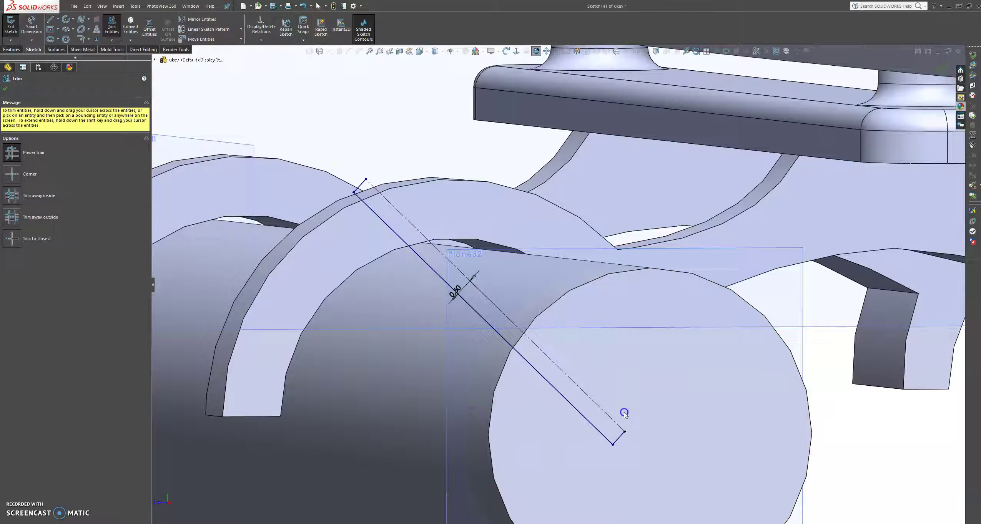
click(5, 90)
Move the remaining long edge closer to the centerline, to an offset of about 0.18 mm
click(429, 261)
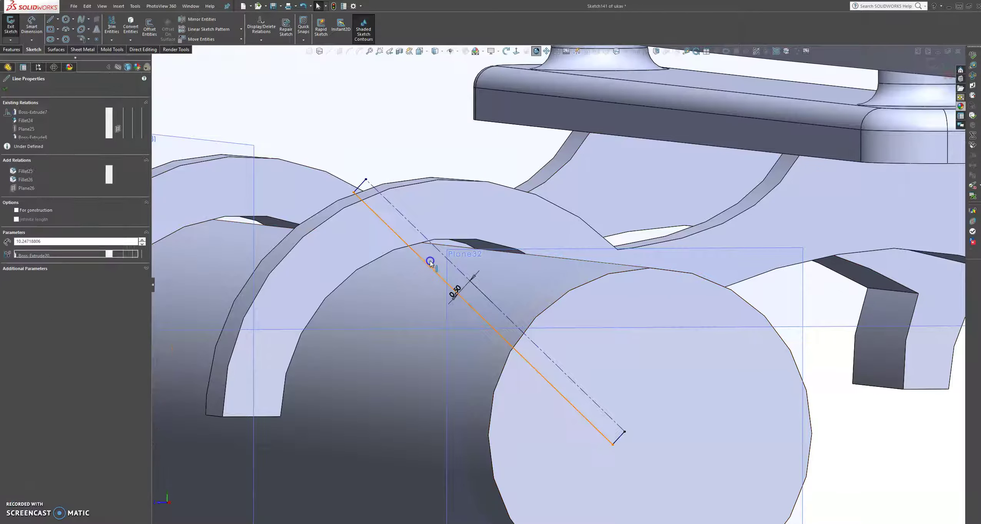
key(Delete)
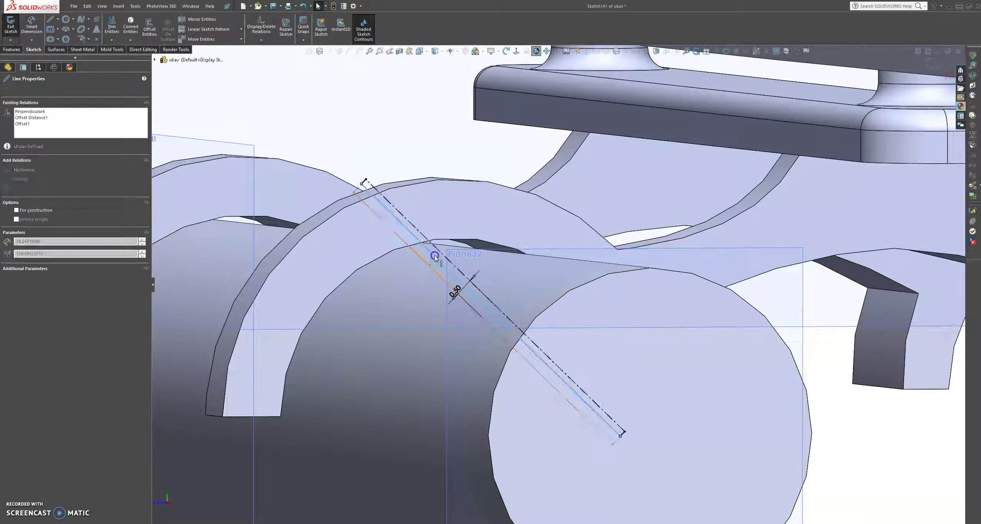
drag(434, 256, 434, 256)
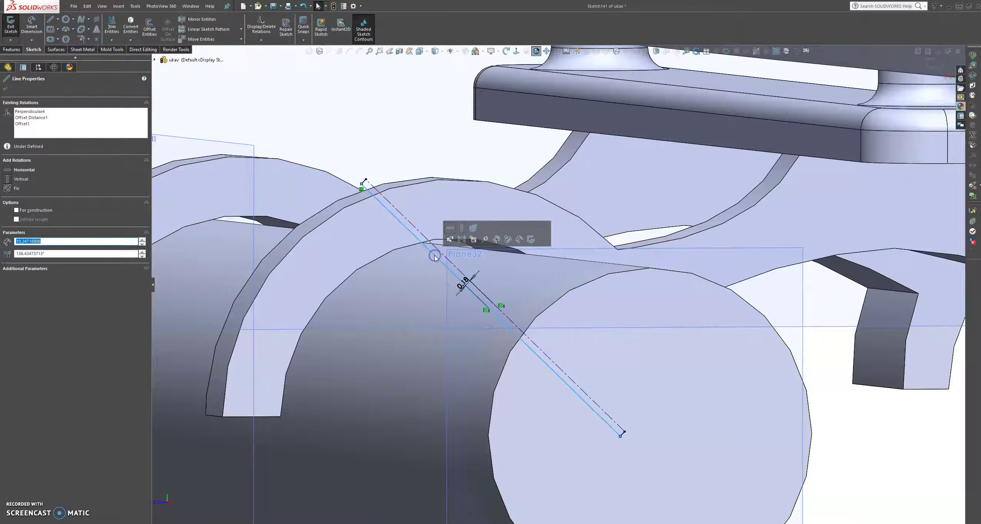
Mirror the remaining long edge and both short end lines about the centerline, keeping the originals
click(198, 20)
drag(333, 133, 657, 456)
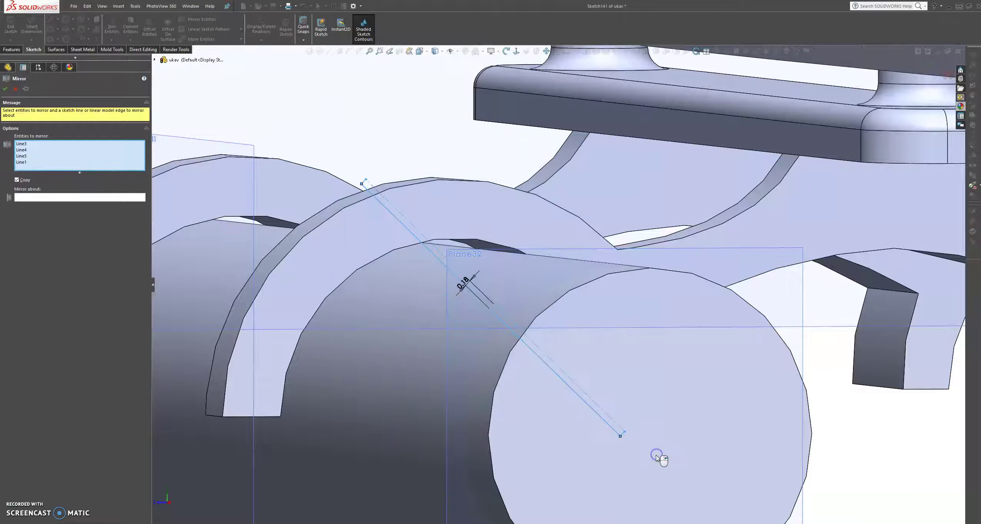
click(54, 199)
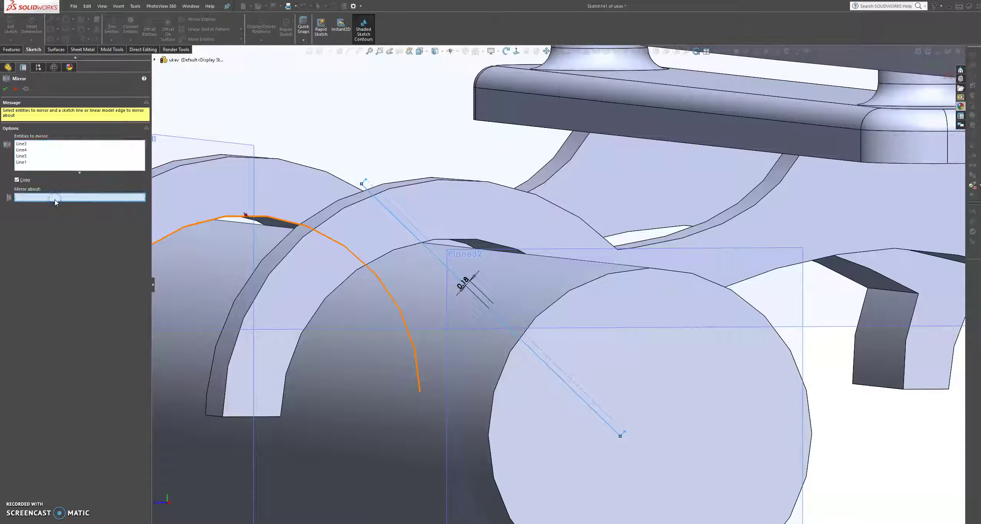
click(422, 237)
click(10, 88)
Widen the mirrored strip by moving its lower long edge to an offset of about 0.25 mm from the centerline
scroll(583, 343, up, 3)
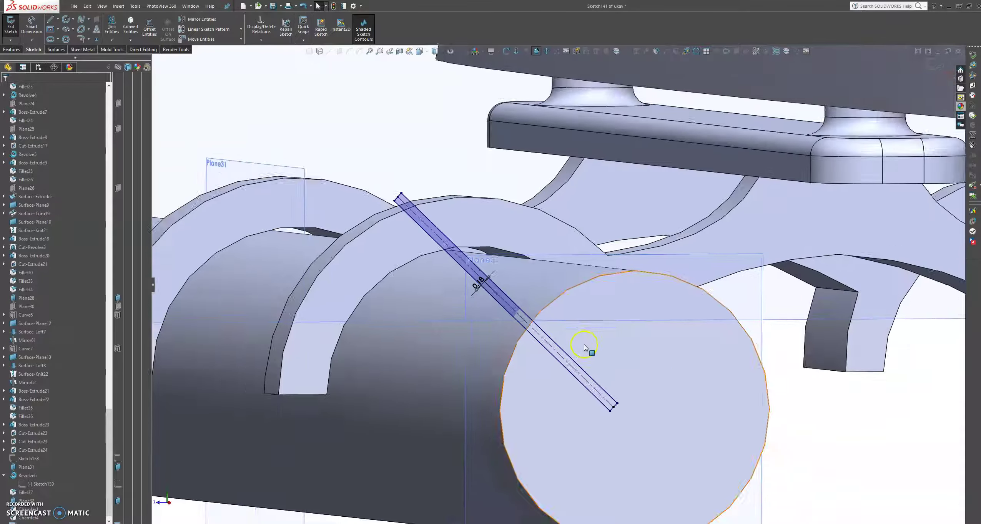
scroll(581, 343, down, 3)
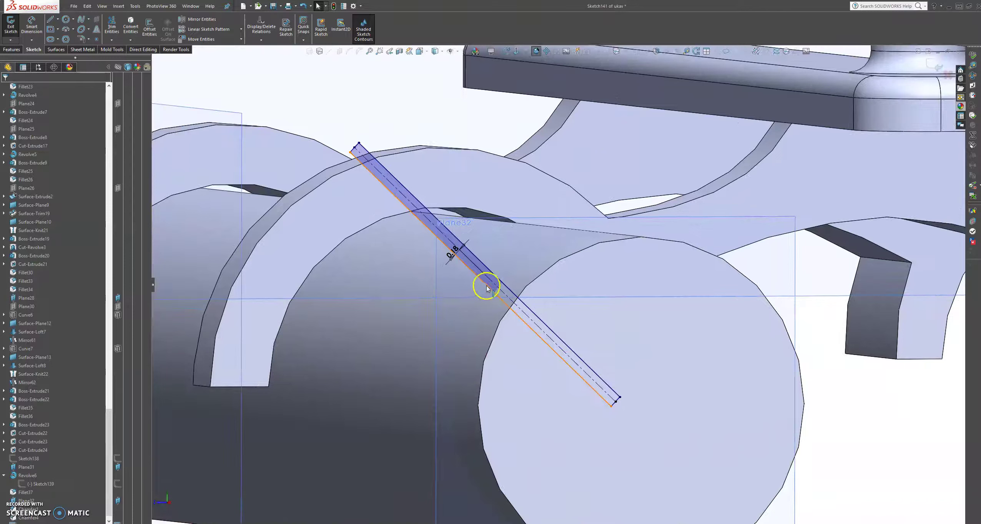
mouse_move(487, 286)
mouse_down()
mouse_move(480, 296)
mouse_move(488, 290)
mouse_up()
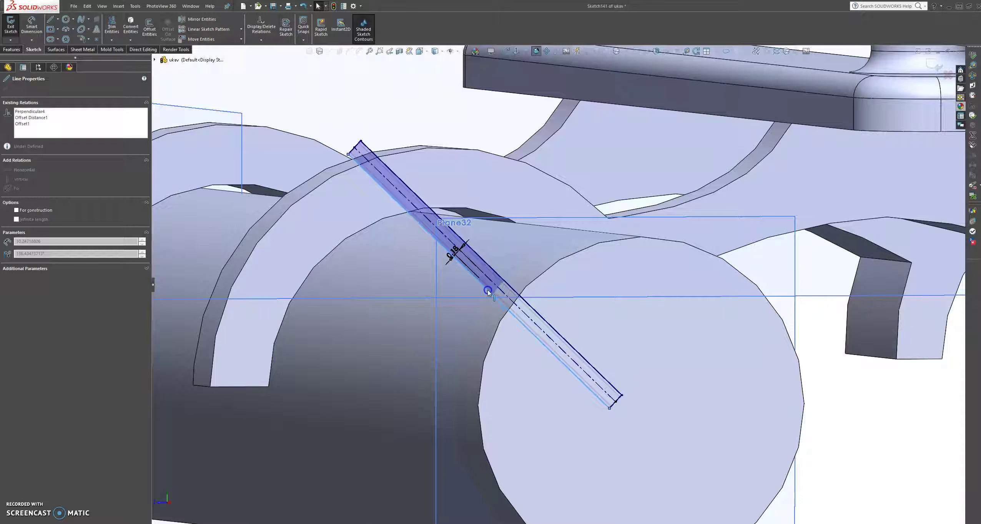
drag(487, 292, 485, 295)
click(3, 93)
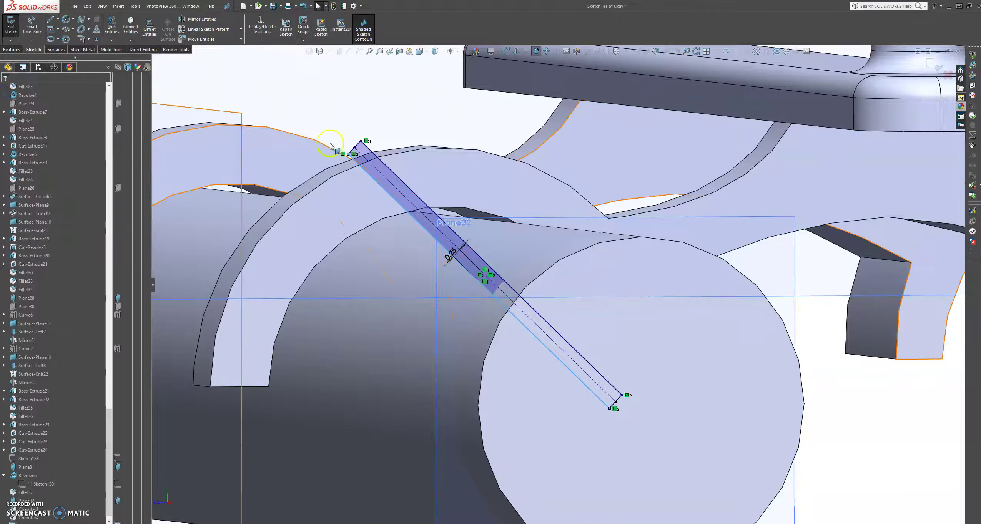
Extrude the strip profile 14 mm as a boss, in the reversed direction back along the cylinder
scroll(551, 262, up, 4)
middle_drag(512, 248, 524, 248)
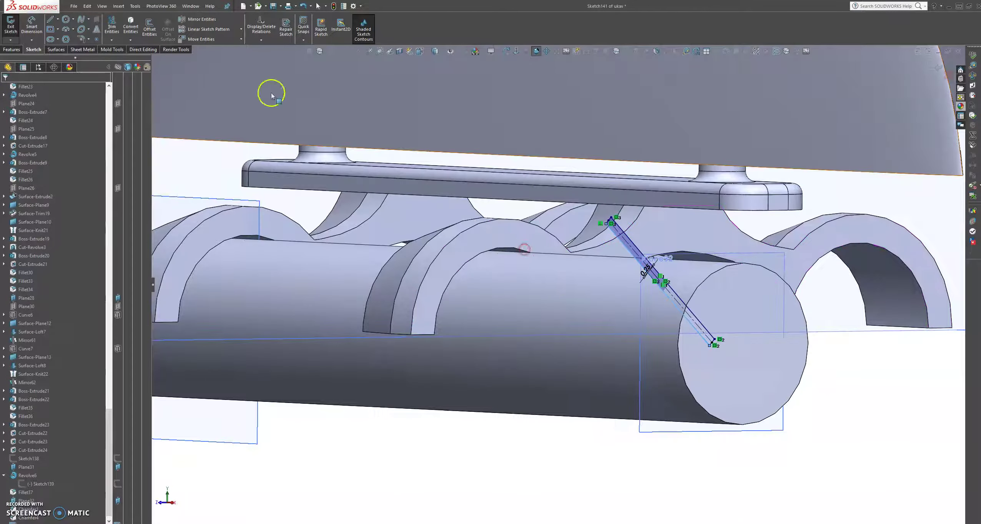
click(12, 49)
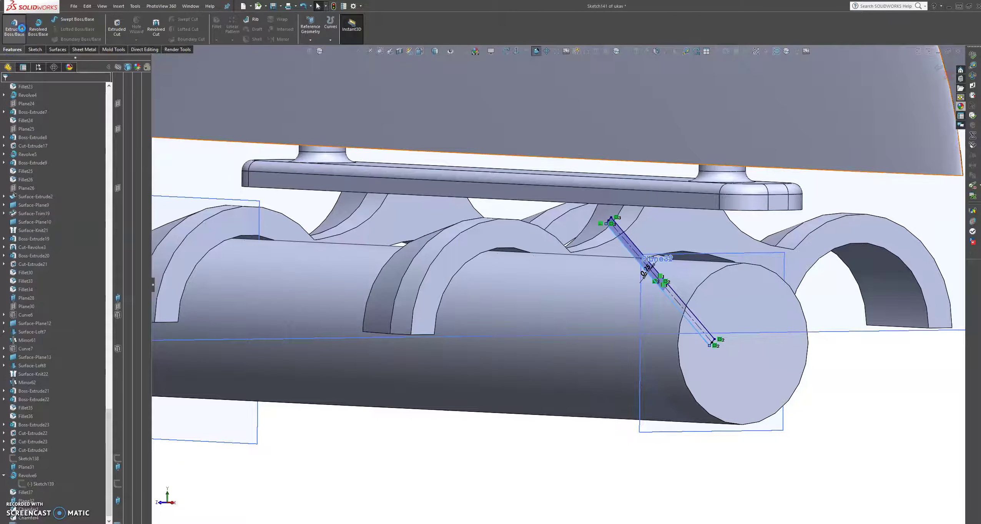
click(21, 29)
scroll(572, 219, up, 1)
middle_drag(573, 219, 599, 223)
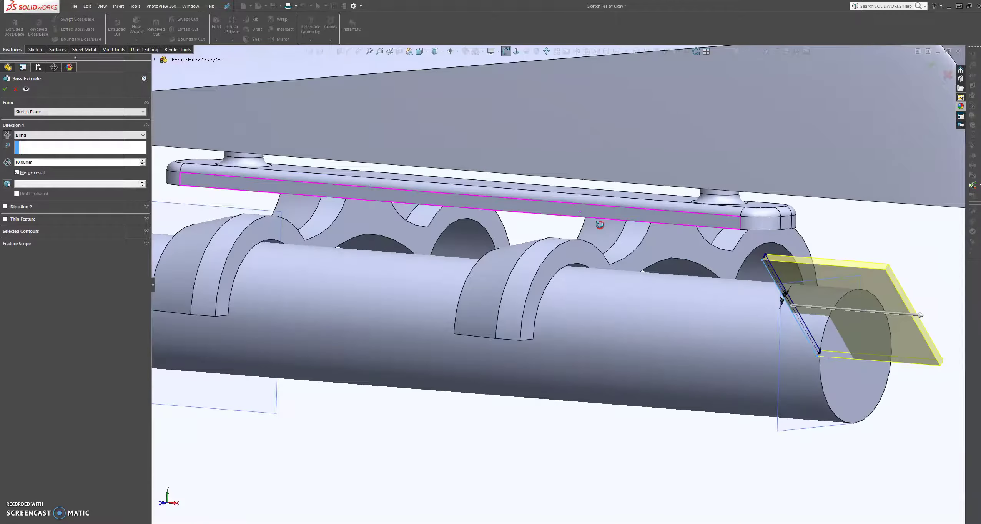
click(7, 136)
middle_drag(784, 367, 817, 320)
drag(638, 314, 574, 314)
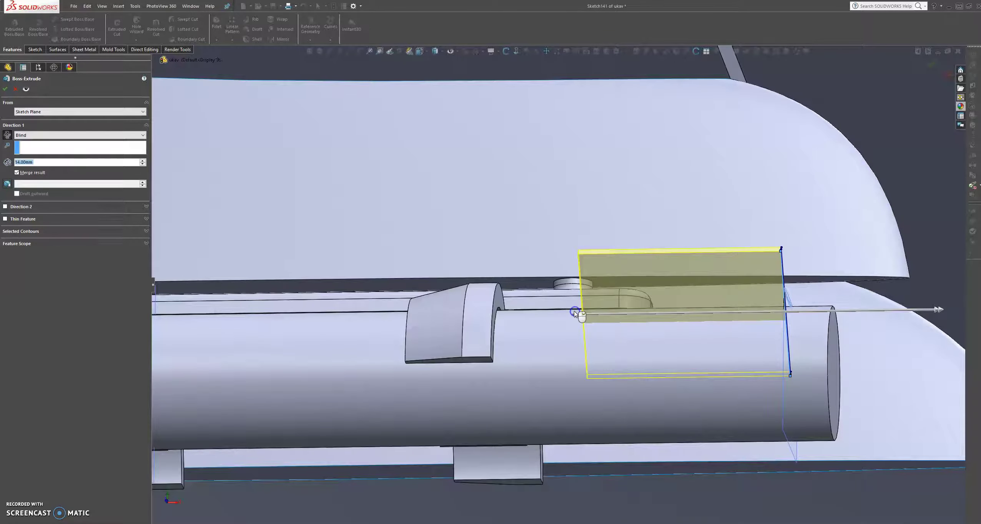
click(4, 89)
Switch to the Photos app and check the reference picture Drone Firing.jpg
scroll(723, 357, up, 5)
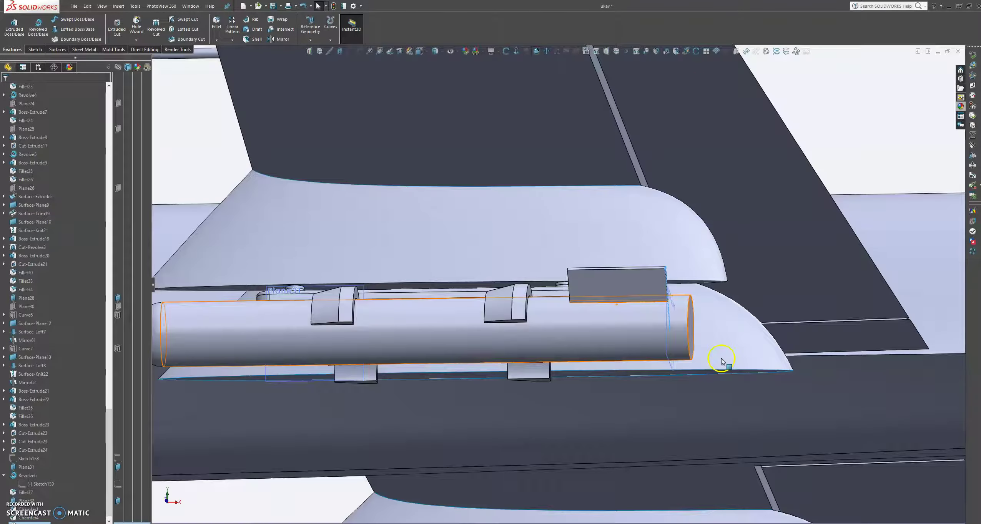
click(851, 101)
scroll(626, 300, up, 2)
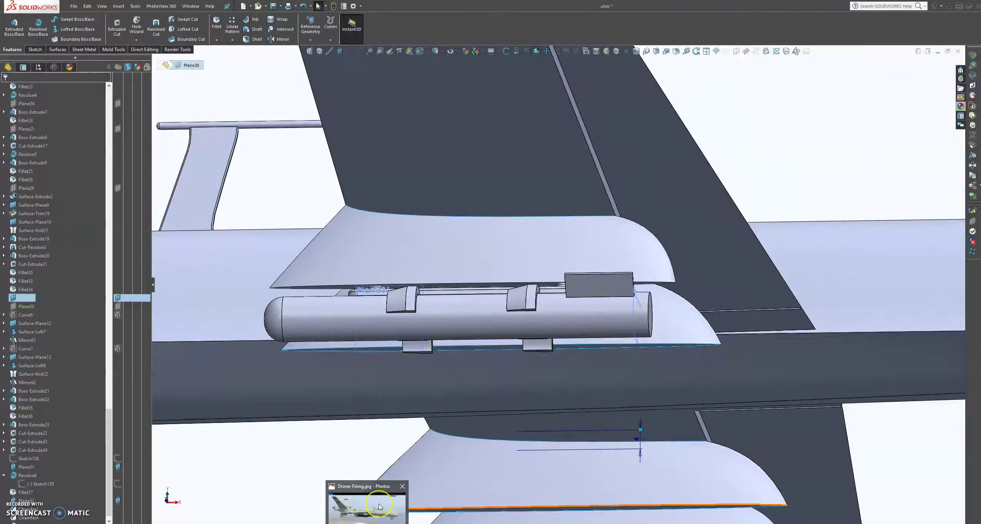
click(379, 507)
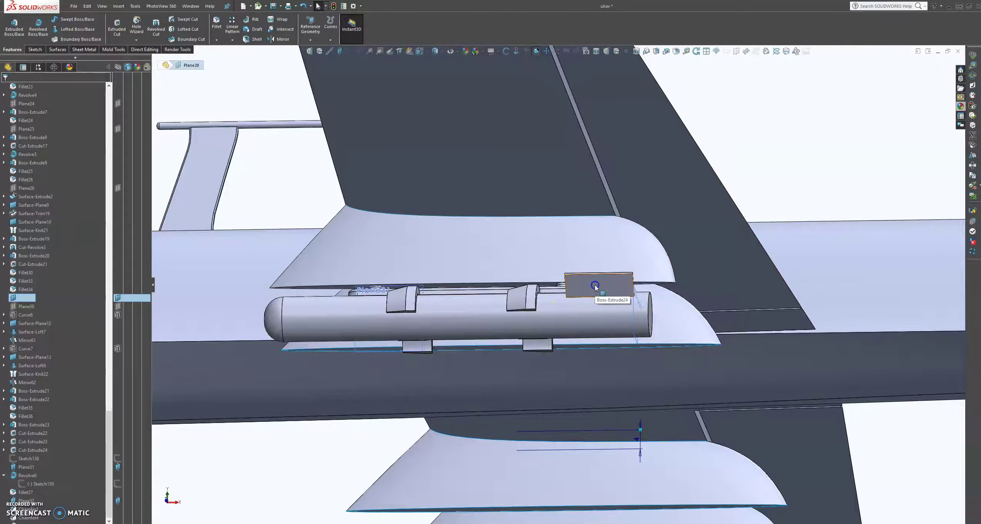
Sketch three connected lines on the fin's flat side face, joining its two cylinder-side corners over a horizontal line about 7.64 mm long
click(614, 278)
click(618, 262)
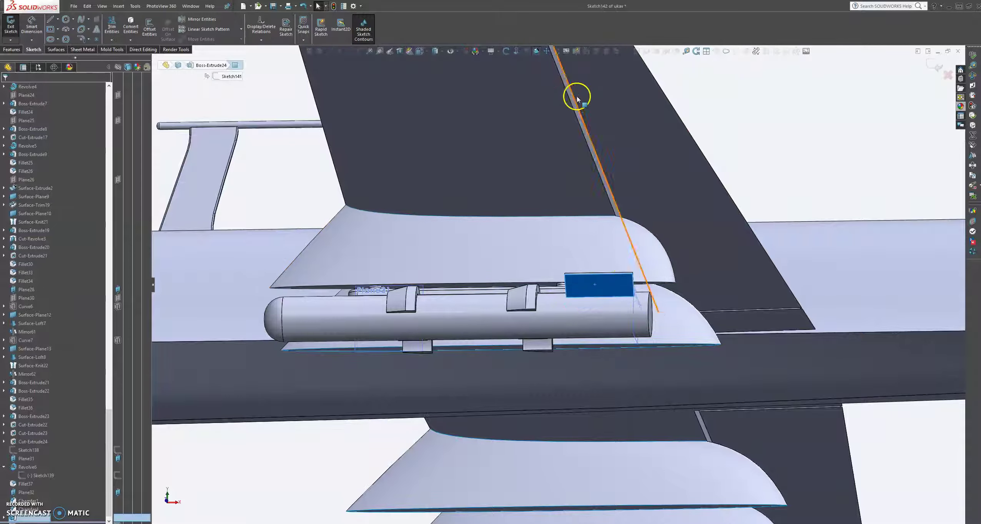
click(516, 51)
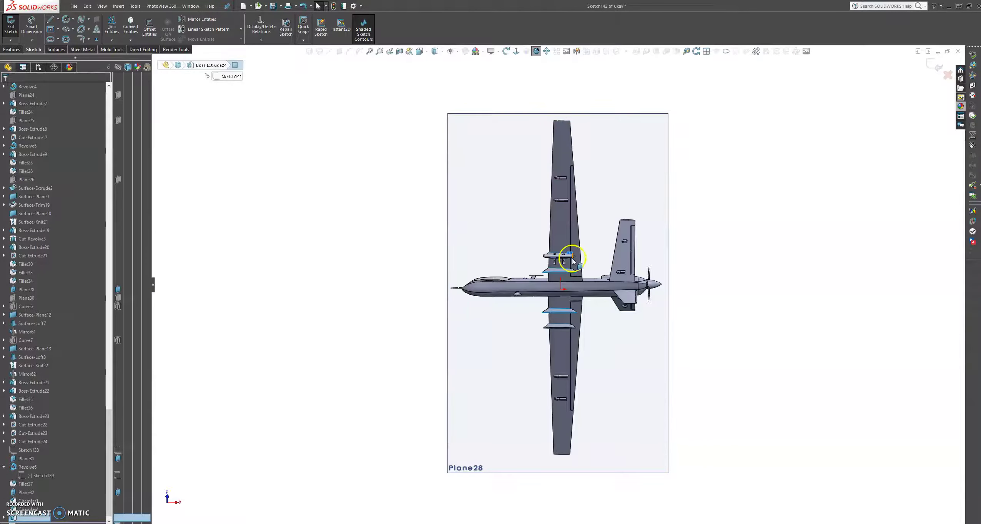
scroll(565, 257, down, 5)
scroll(571, 261, down, 10)
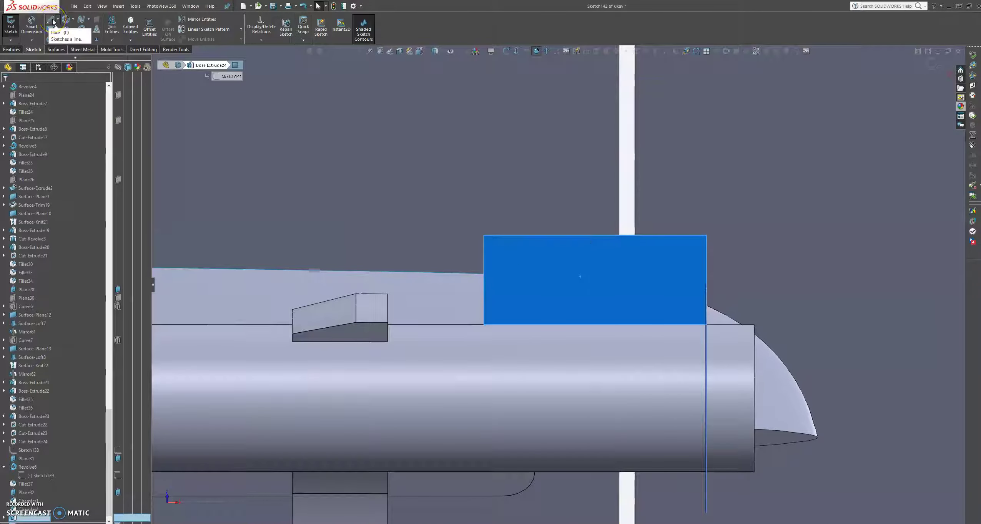
click(52, 20)
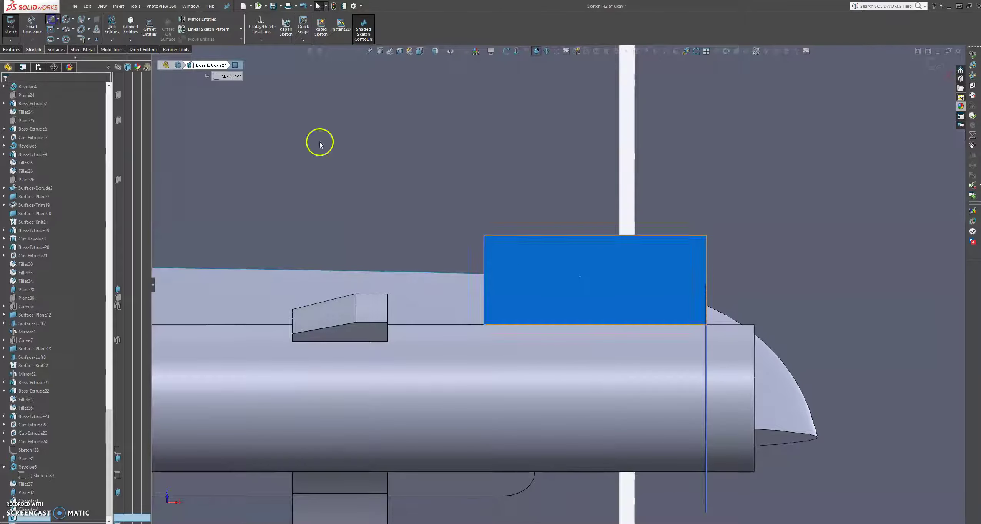
click(485, 325)
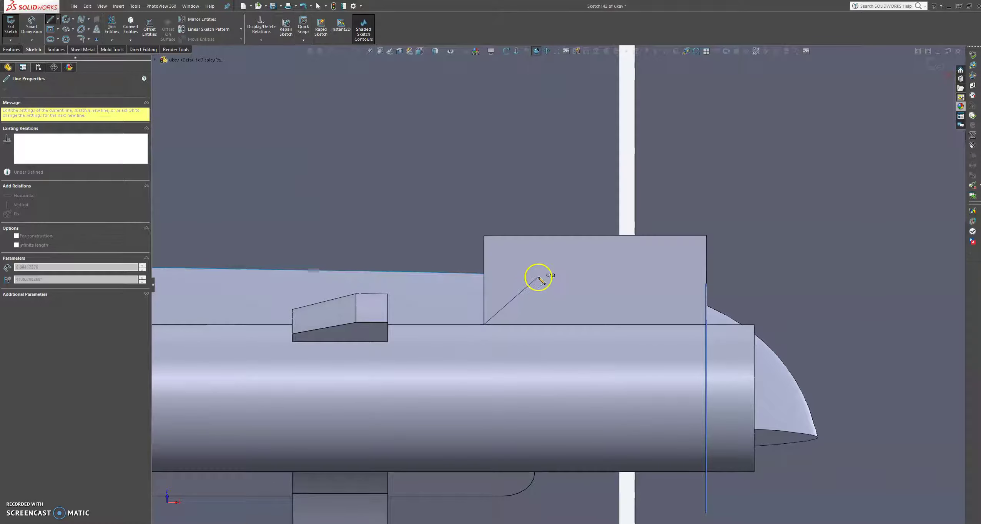
click(557, 266)
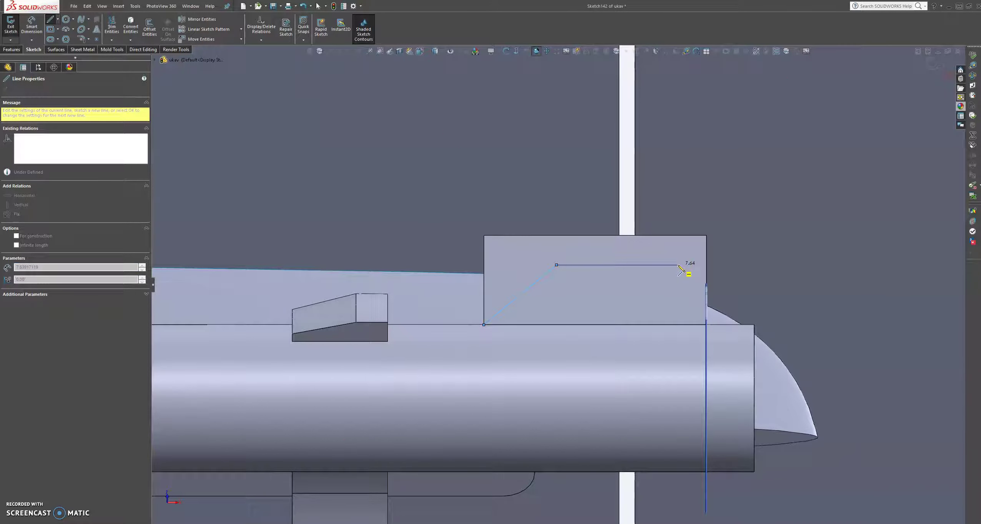
click(678, 265)
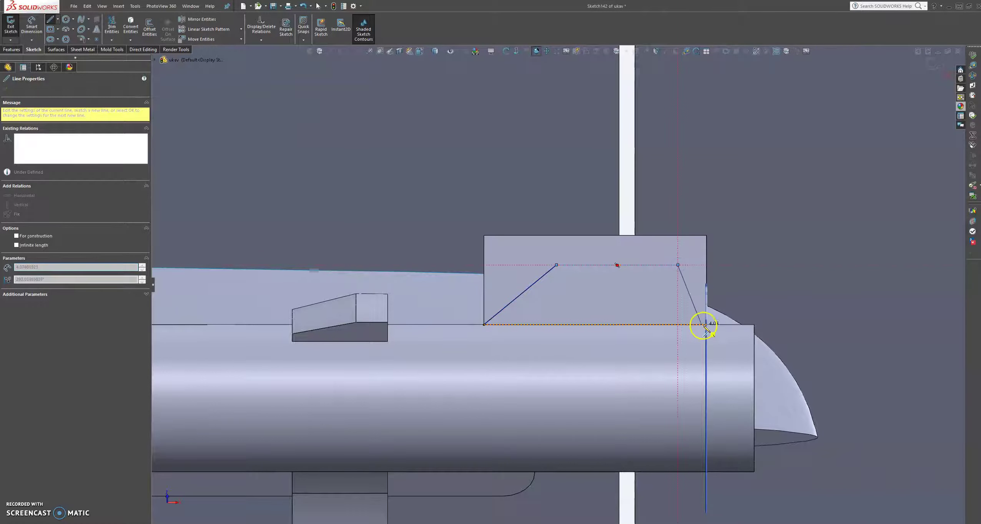
click(706, 325)
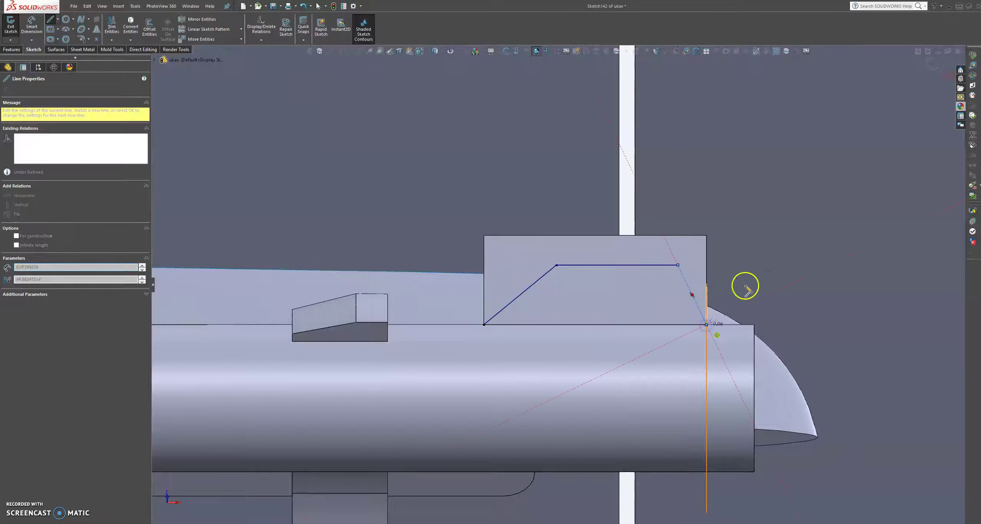
Close the sketch profile with four lines running around the outside of the fin back to the starting corner
click(787, 228)
click(539, 162)
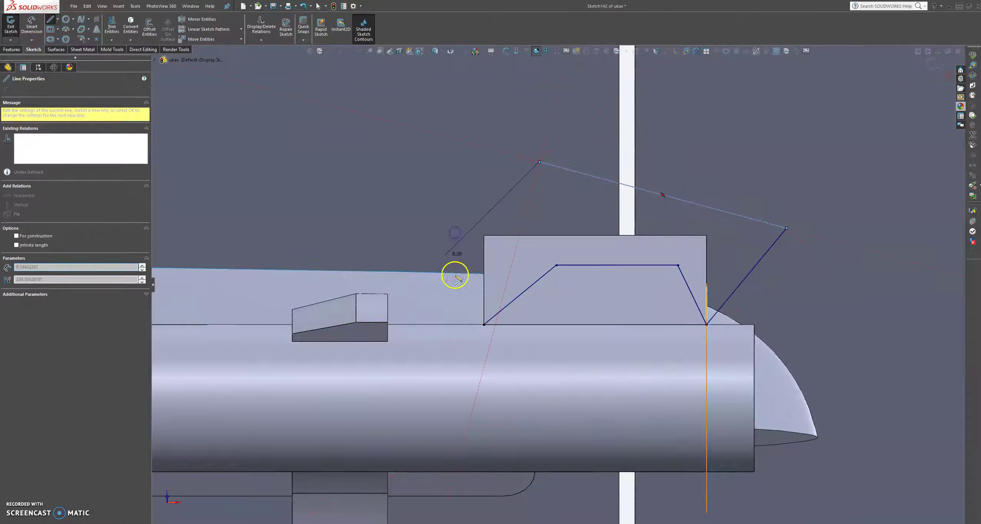
click(445, 265)
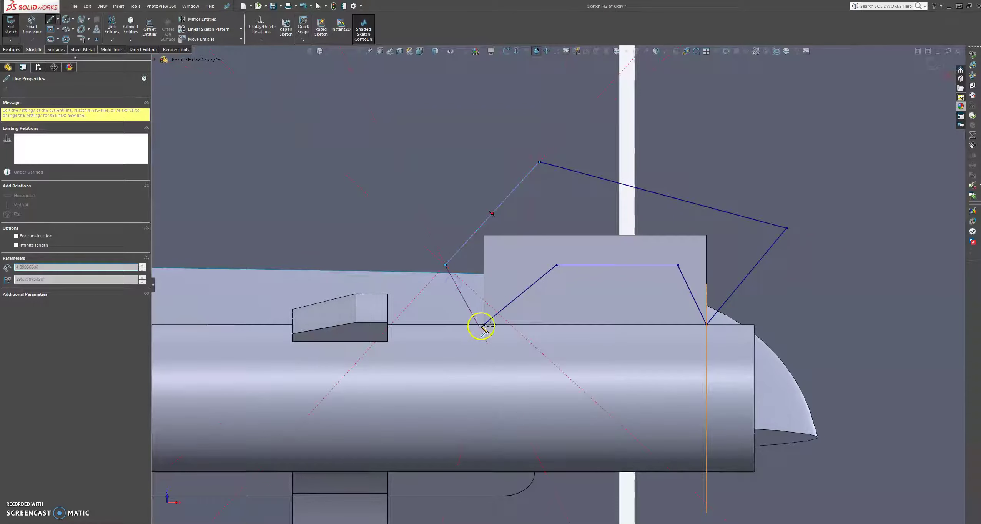
click(483, 325)
Cut the closed profile 5 mm deep to trim the fin to a trapezoidal shape
middle_drag(523, 287, 460, 307)
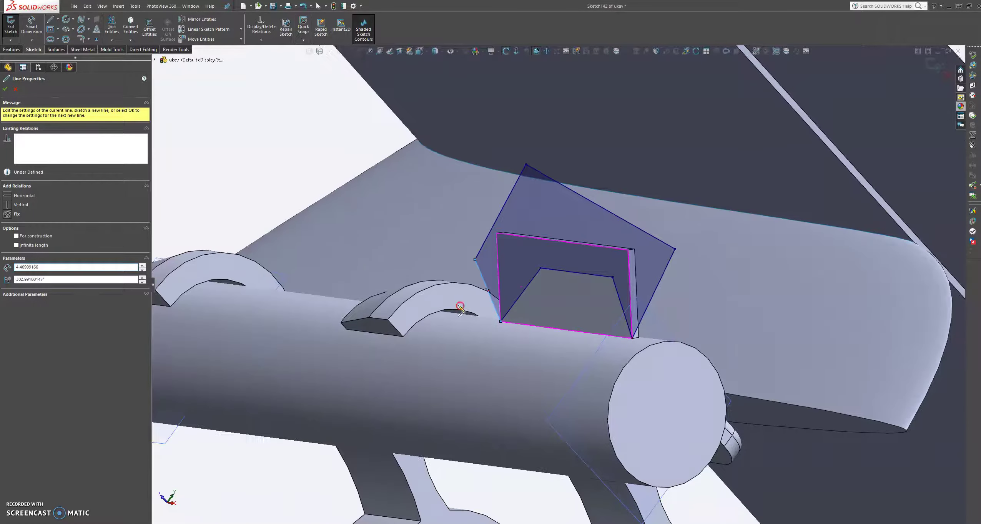
click(12, 50)
click(118, 26)
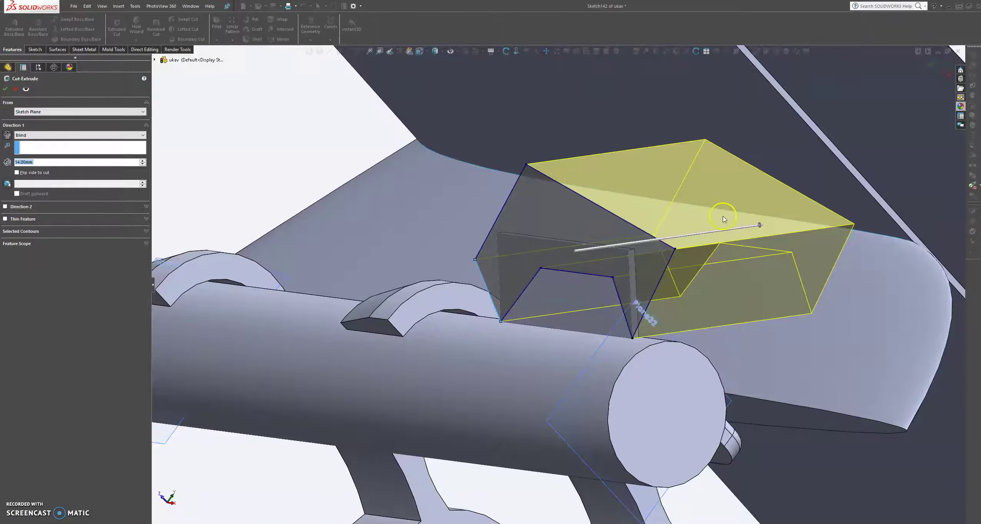
drag(759, 225, 674, 262)
middle_drag(644, 264, 409, 270)
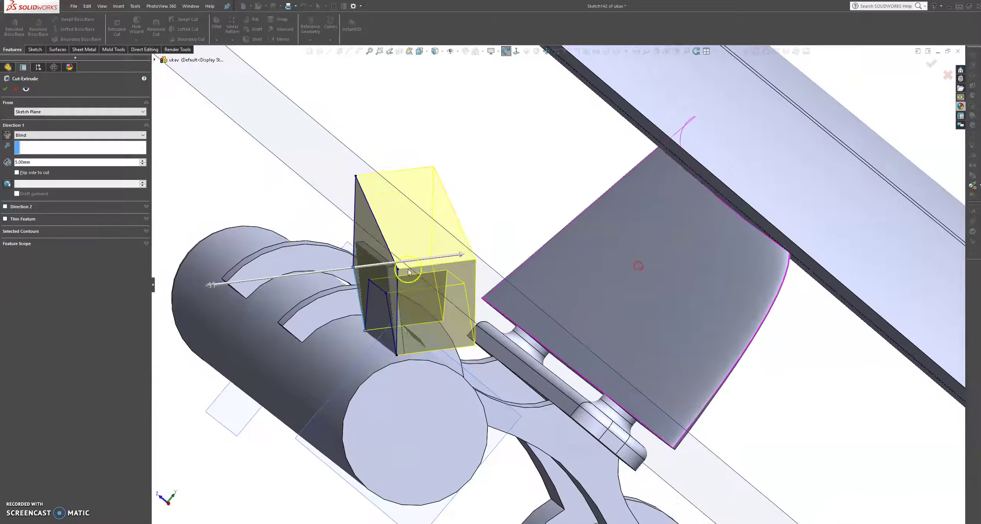
click(6, 94)
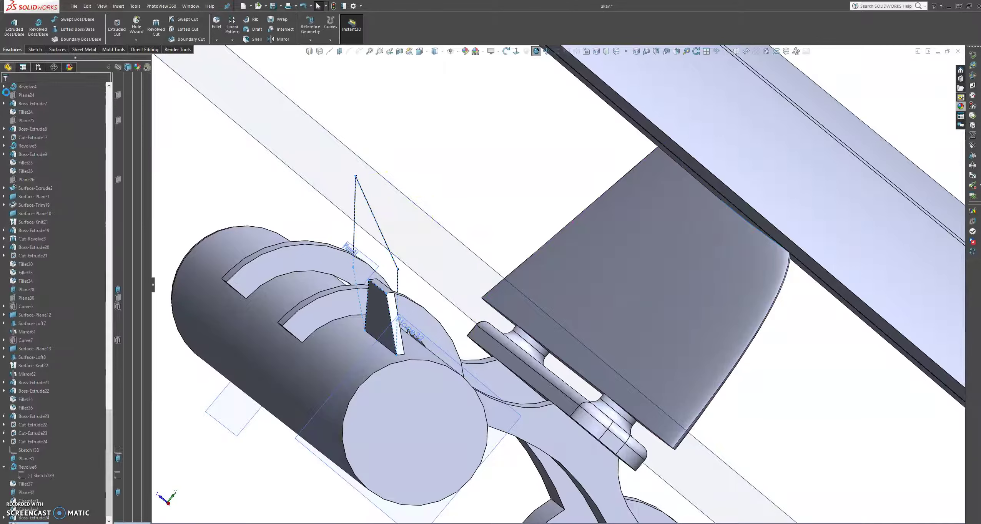
click(397, 124)
mouse_move(379, 297)
middle_down()
mouse_move(368, 329)
mouse_move(377, 271)
mouse_move(401, 328)
middle_up()
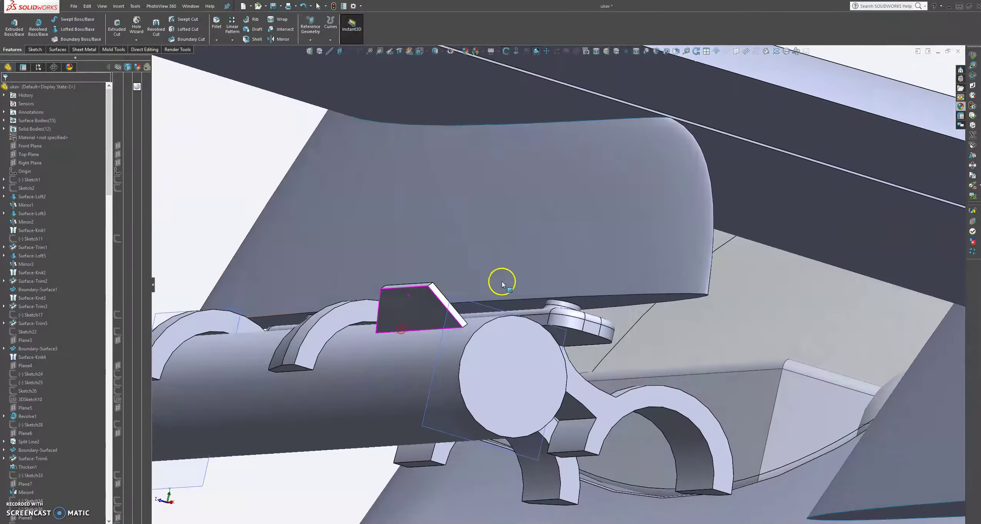
click(540, 312)
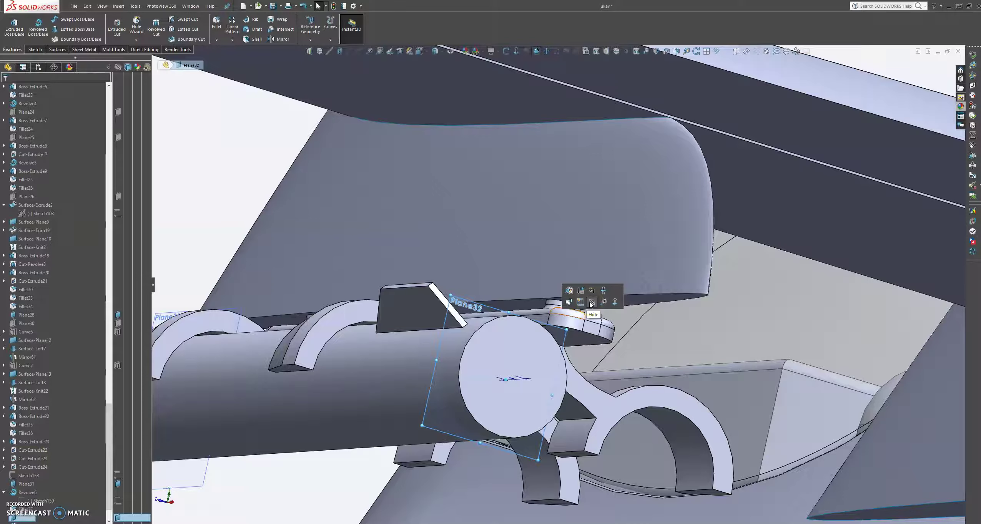
click(206, 161)
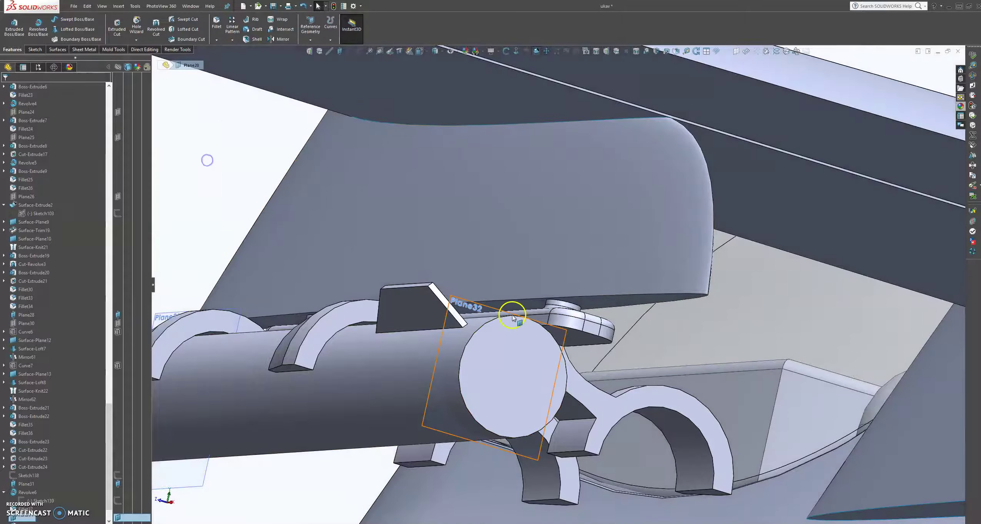
Set up a circular pattern of the fin's extrusion about the cylinder's circular end edge, with 3 equally spaced instances over 360 degrees
scroll(511, 317, down, 3)
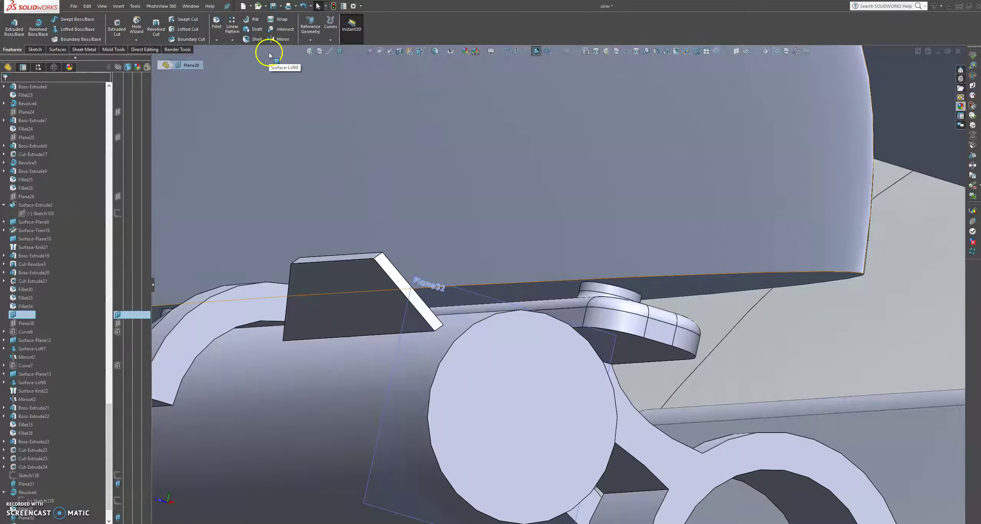
click(232, 41)
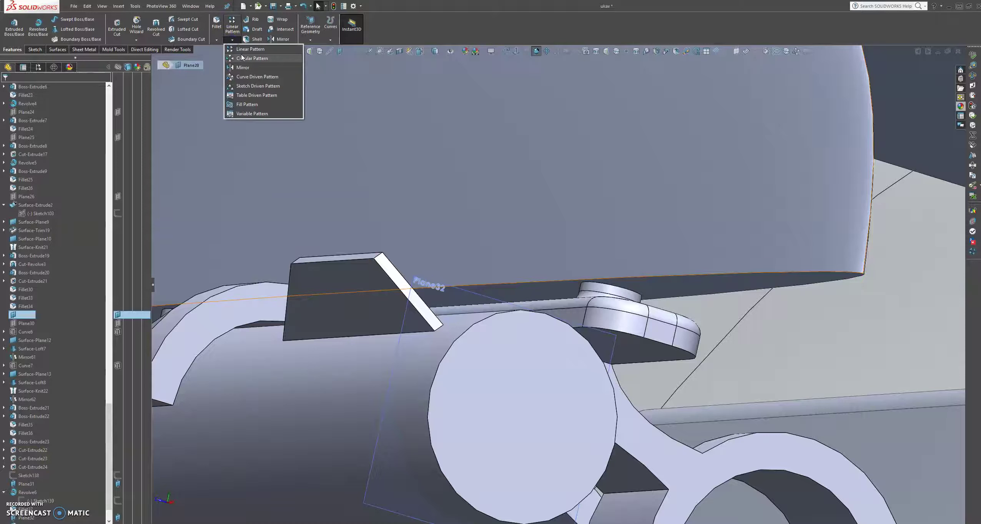
click(244, 60)
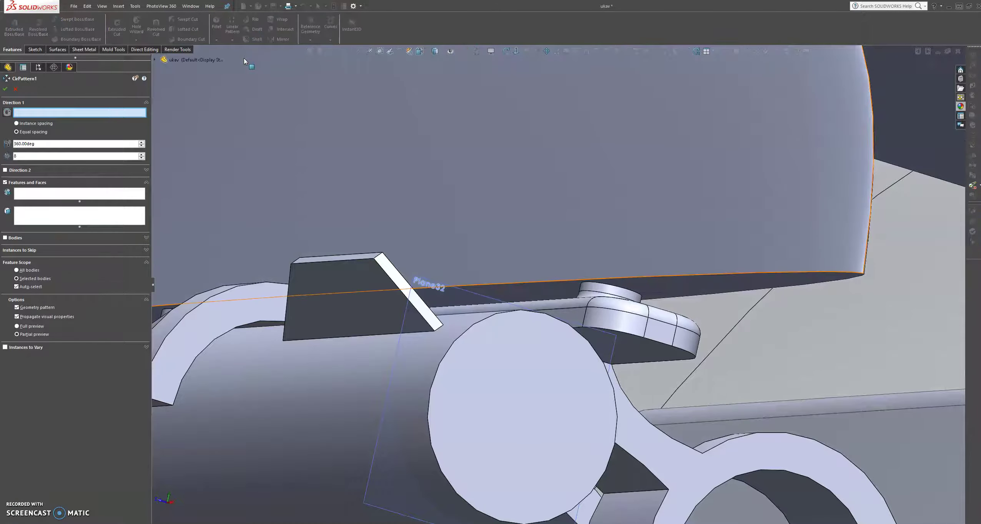
click(462, 334)
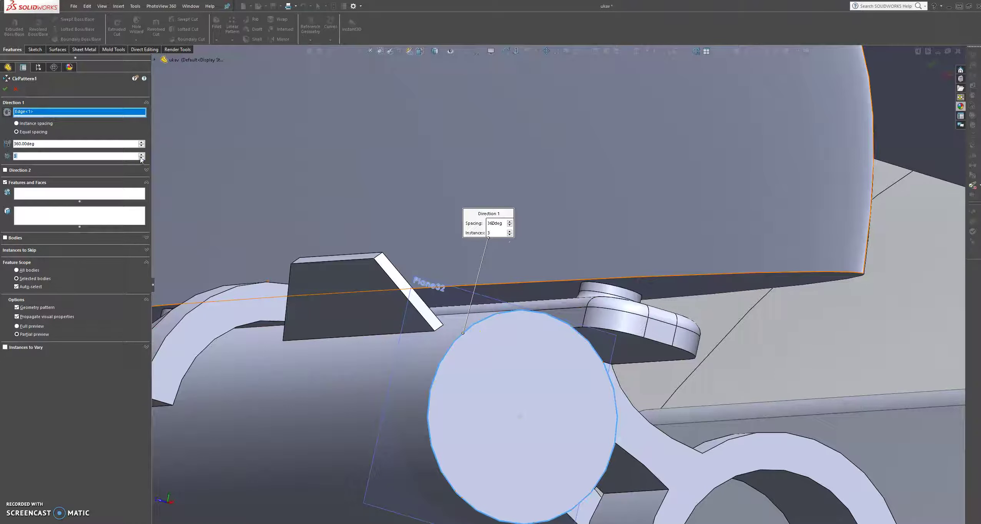
click(88, 198)
click(367, 282)
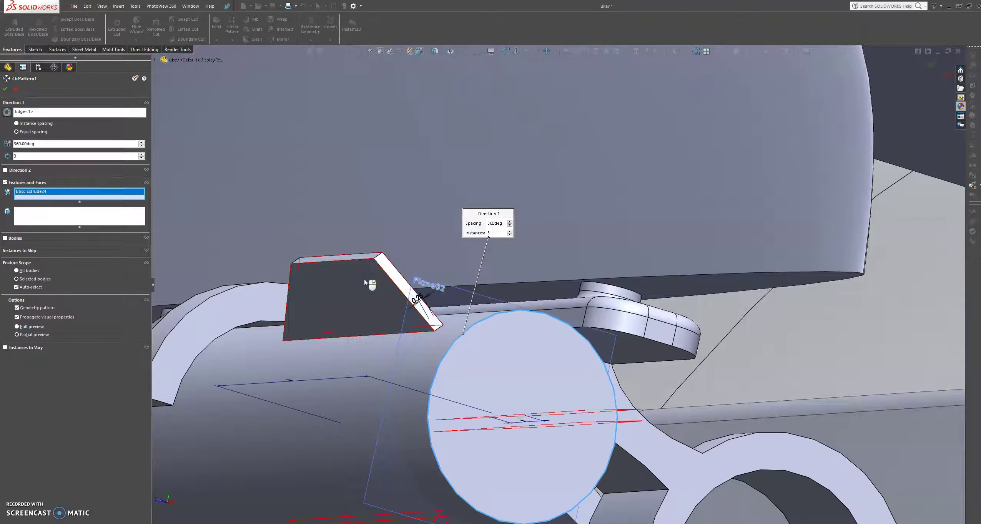
scroll(365, 282, up, 3)
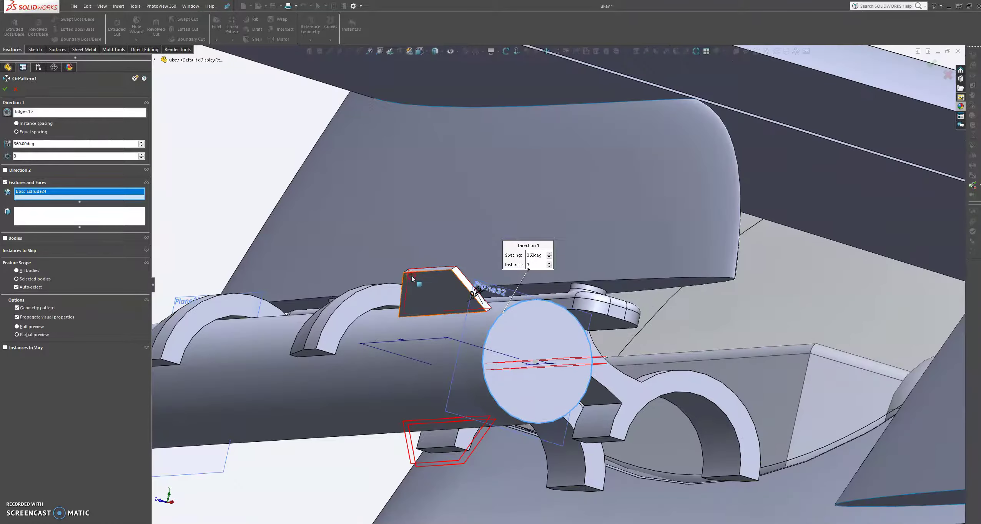
middle_drag(411, 279, 370, 276)
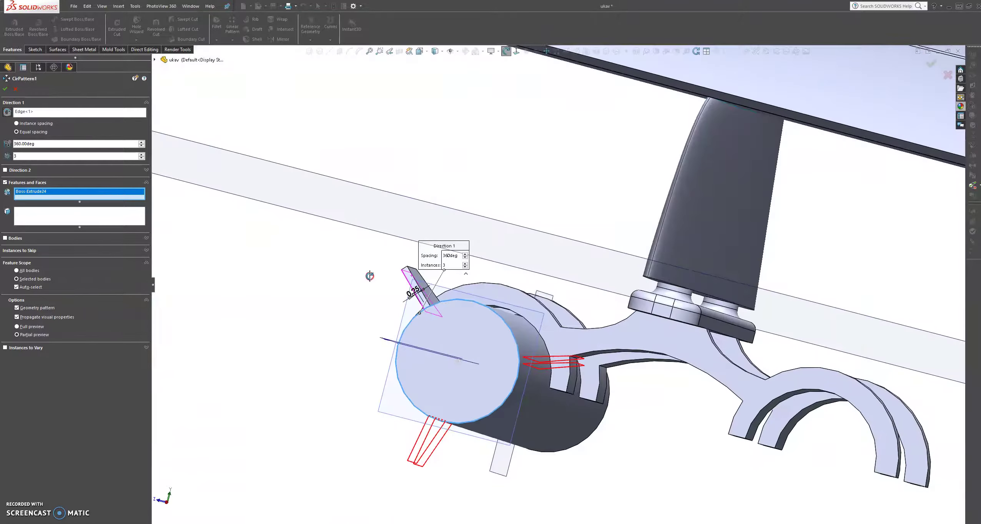
click(6, 90)
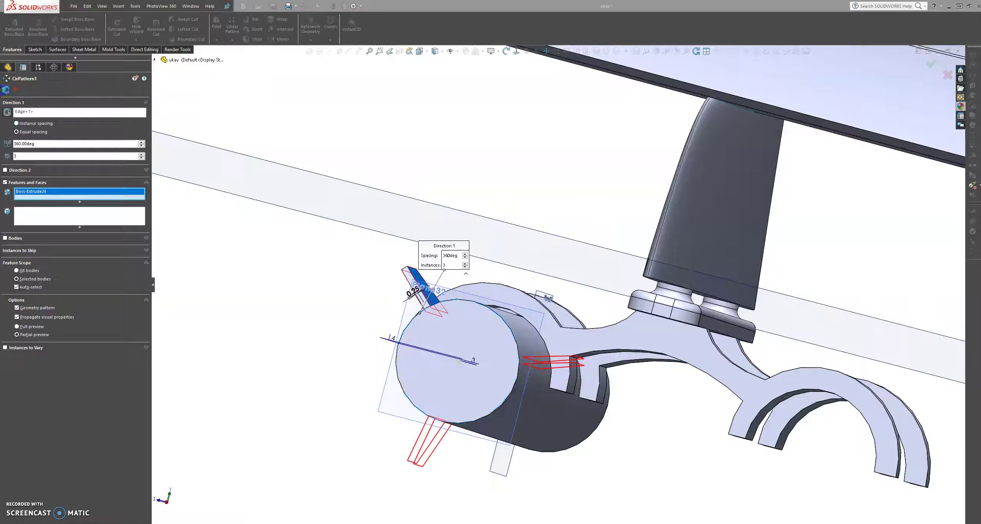
Remove the fin extrusion from the circular pattern, pattern the finned cylinder body instead, and apply it
right_click(16, 191)
click(33, 195)
click(6, 183)
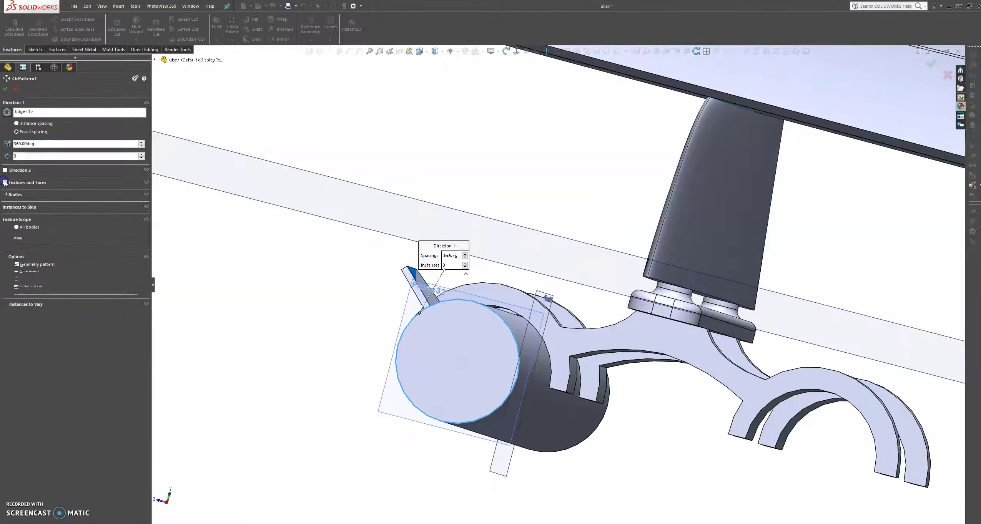
click(21, 196)
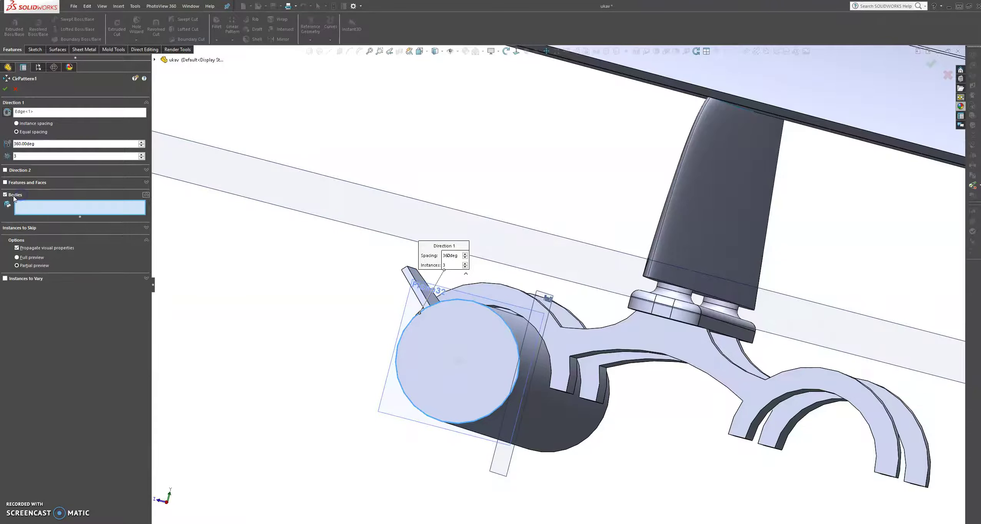
click(415, 282)
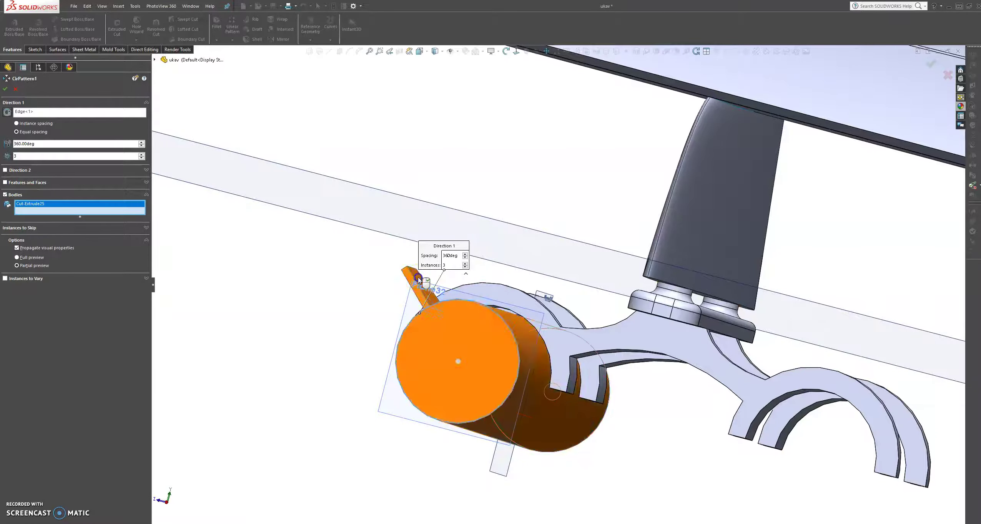
click(5, 89)
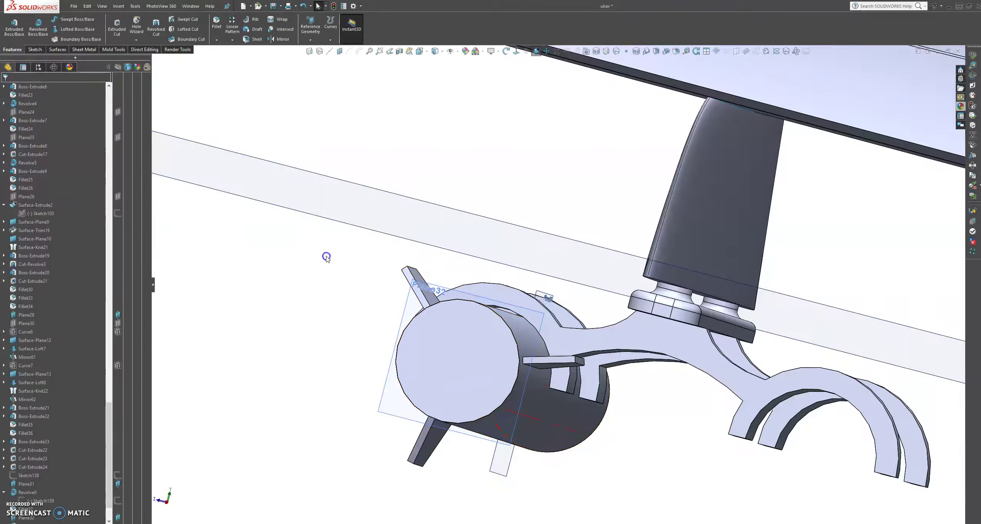
Inspect the patterned fins and the mounting bracket under the wing from several angles
middle_drag(326, 256, 465, 295)
scroll(497, 298, up, 3)
scroll(456, 287, down, 4)
key(Escape)
scroll(569, 387, up, 2)
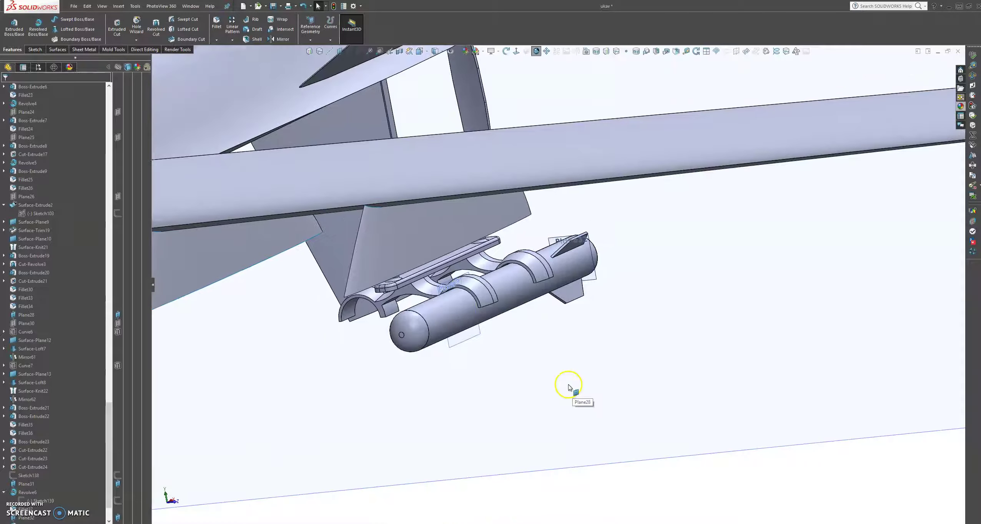
middle_drag(551, 328, 592, 272)
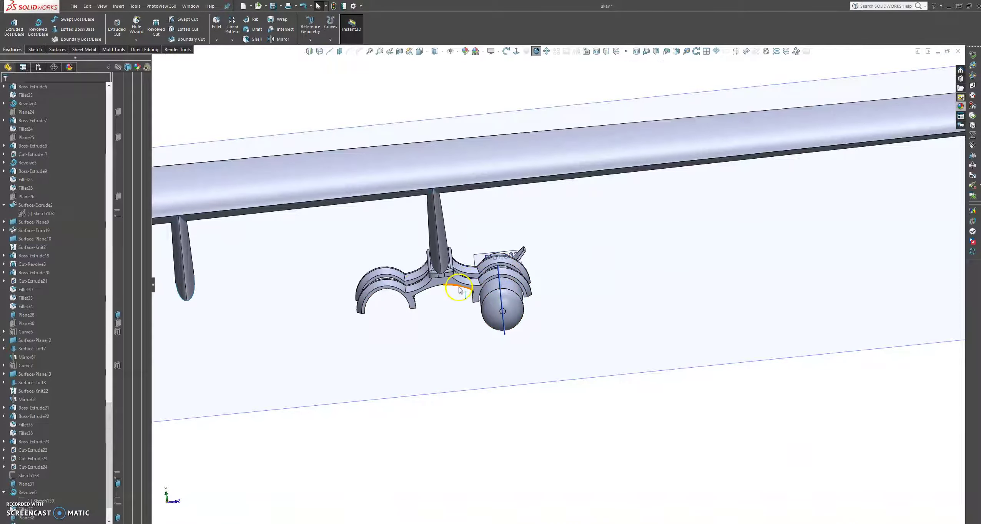
Open a sketch on the bracket's flat front face for a construction line, and orient the model to the Left view
scroll(470, 281, down, 10)
middle_drag(470, 294, 474, 272)
scroll(474, 273, up, 1)
click(479, 260)
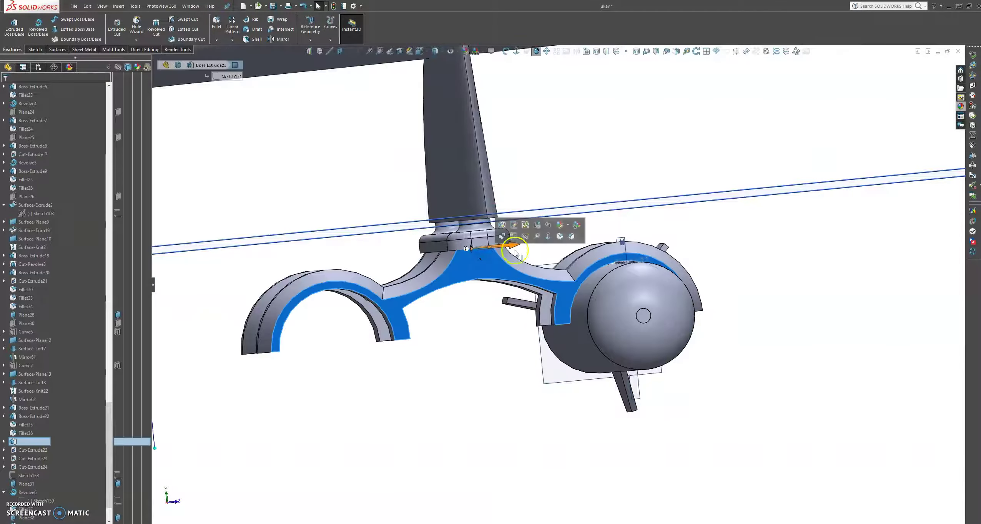
click(515, 238)
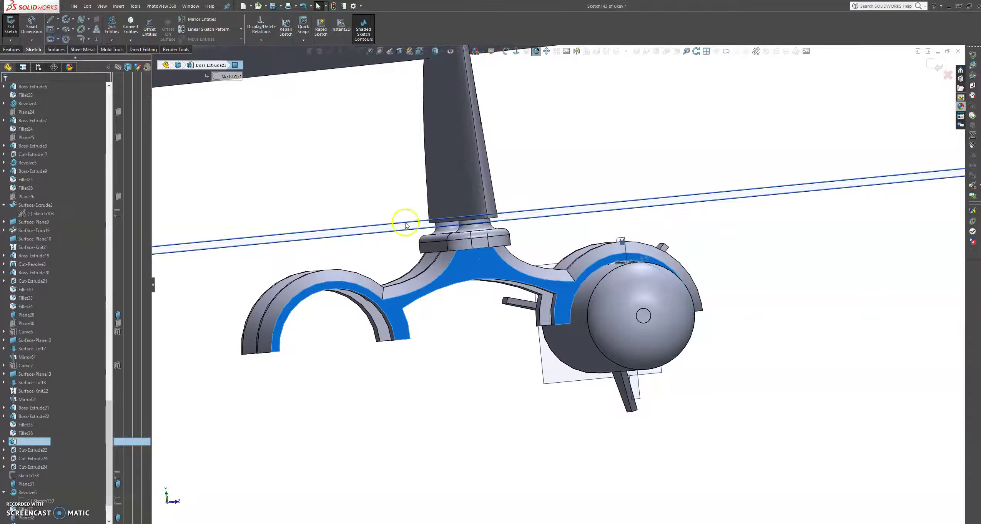
click(54, 20)
middle_drag(470, 289, 484, 317)
key(space)
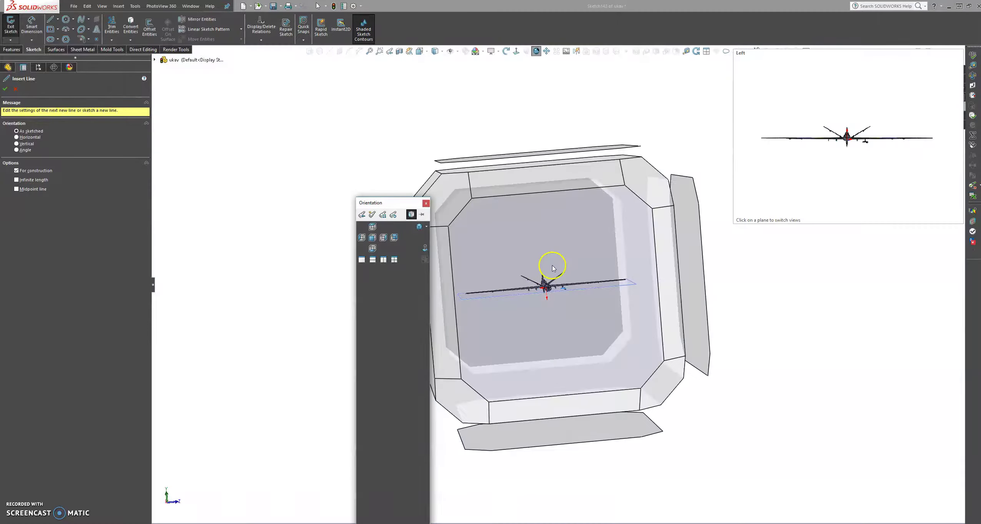
click(552, 266)
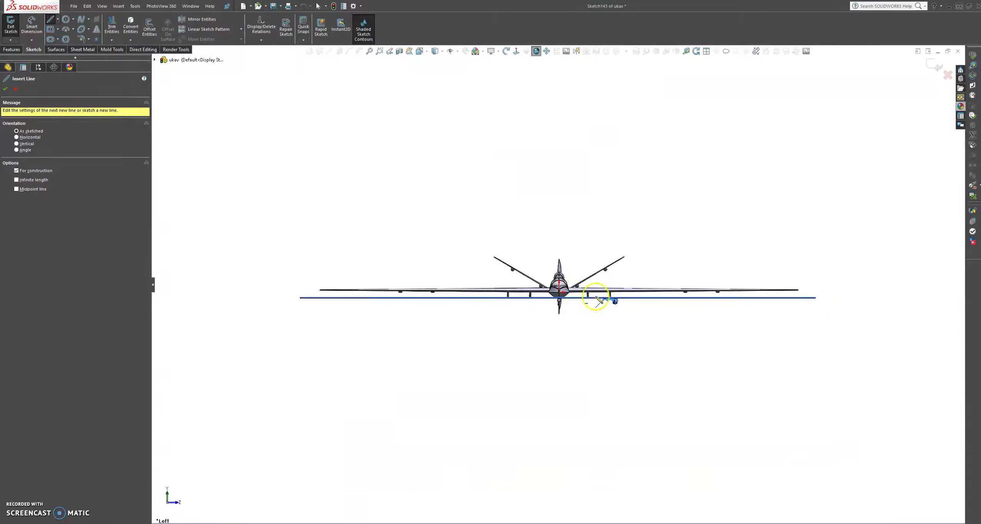
Draw a horizontal construction line from the midpoint of the bracket's arched lower edge toward the cylinder, and exit the sketch
scroll(610, 300, down, 3)
scroll(592, 292, down, 10)
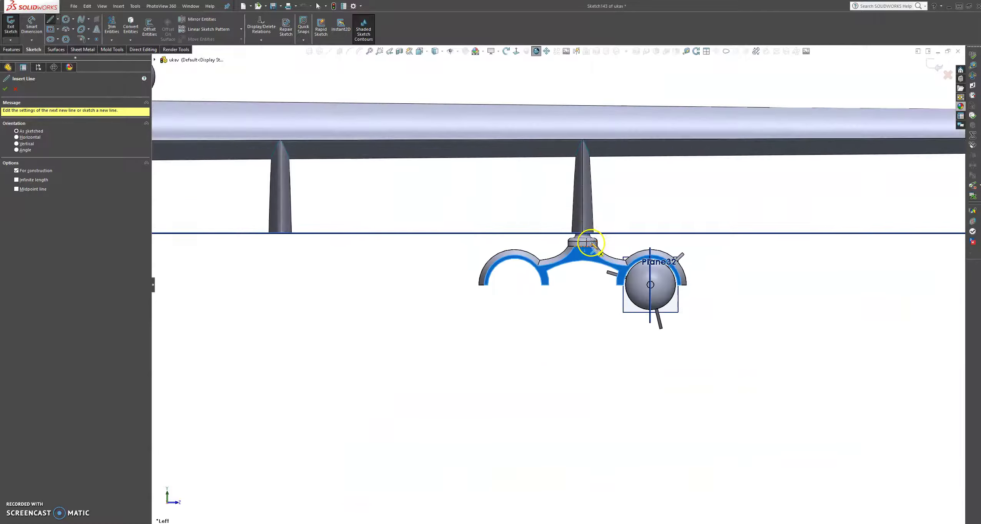
scroll(591, 252, down, 3)
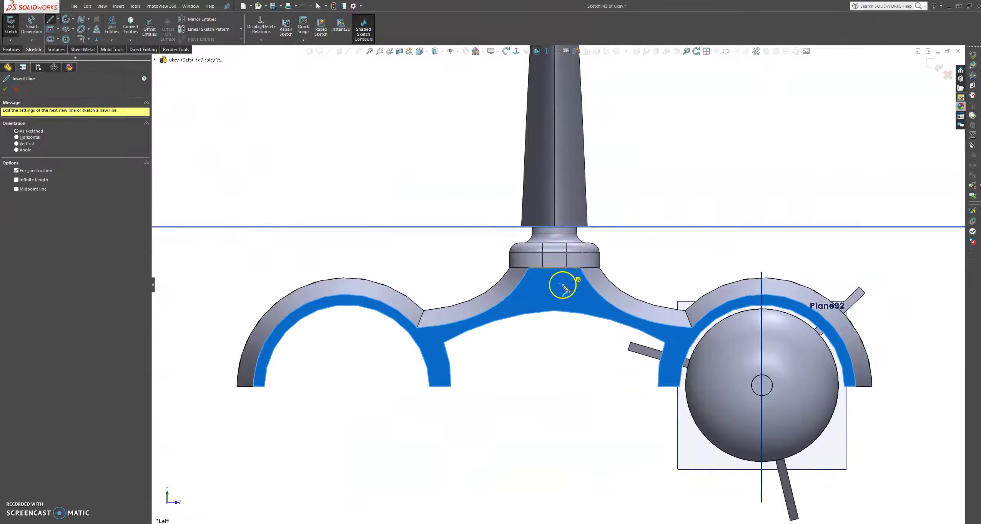
click(555, 310)
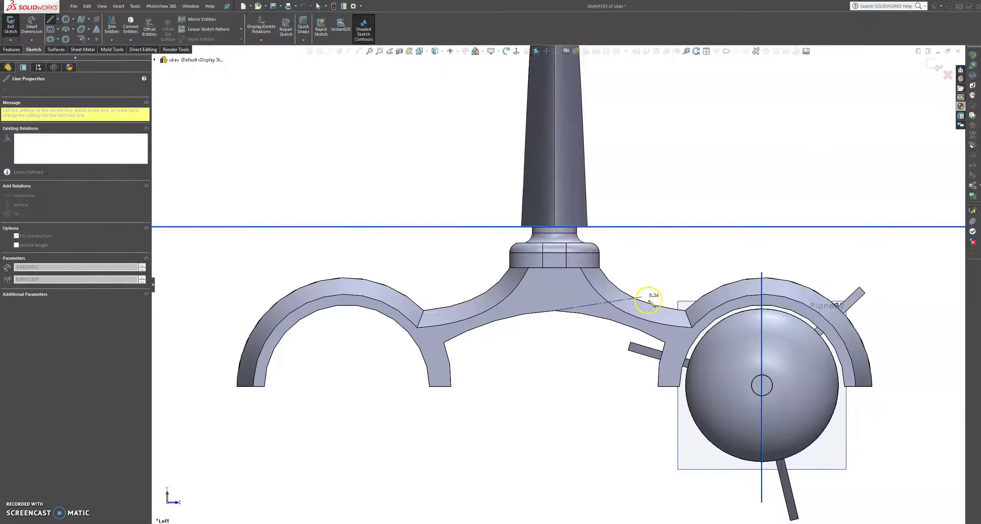
click(652, 310)
key(Escape)
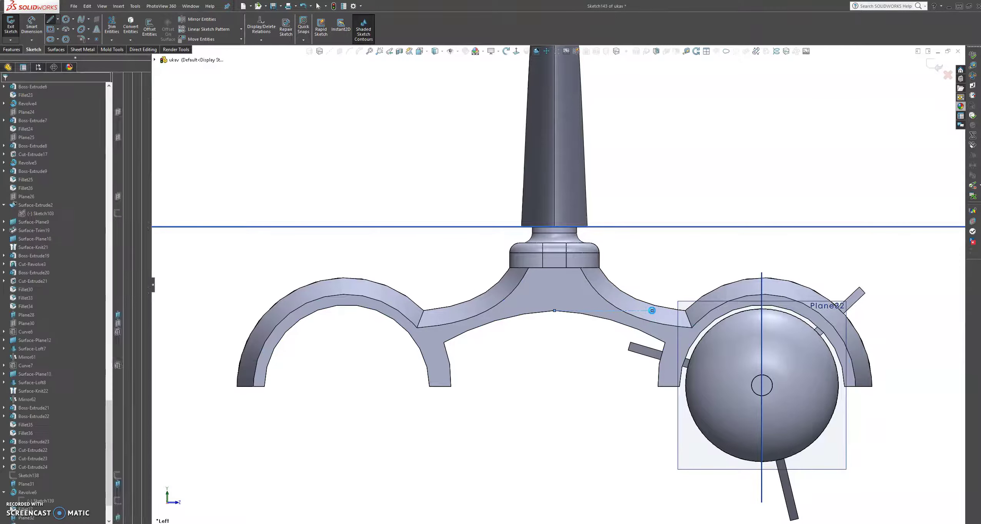
click(930, 65)
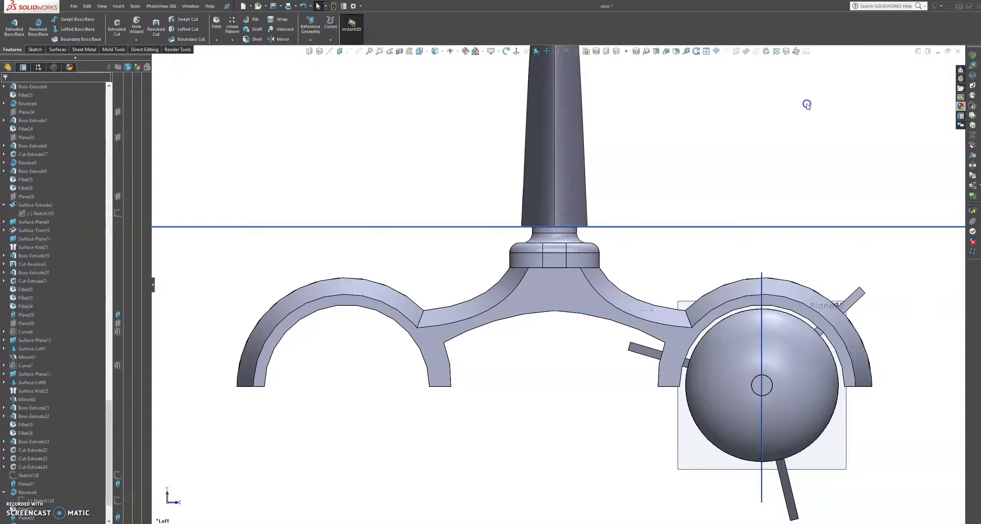
Create a reference plane perpendicular to the construction line, passing through its endpoint at the middle of the bracket
click(340, 52)
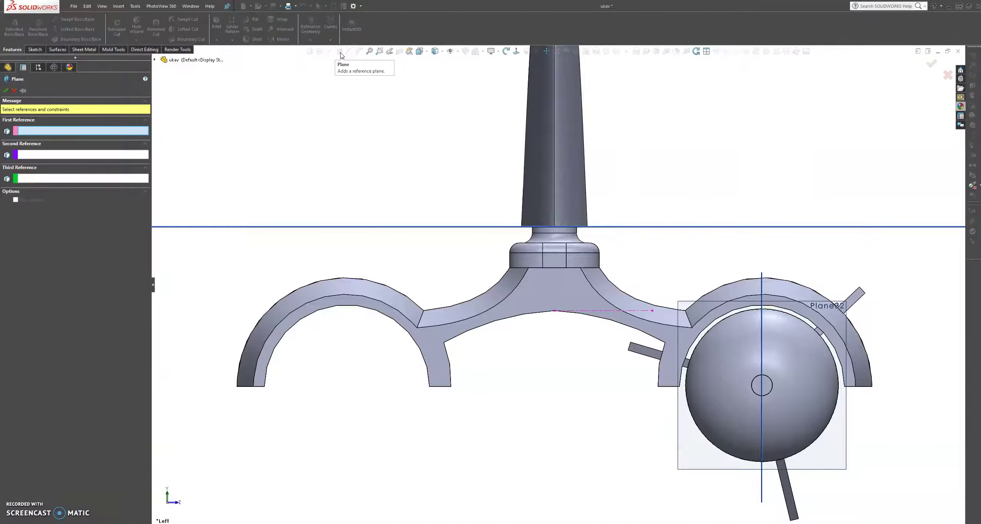
click(613, 312)
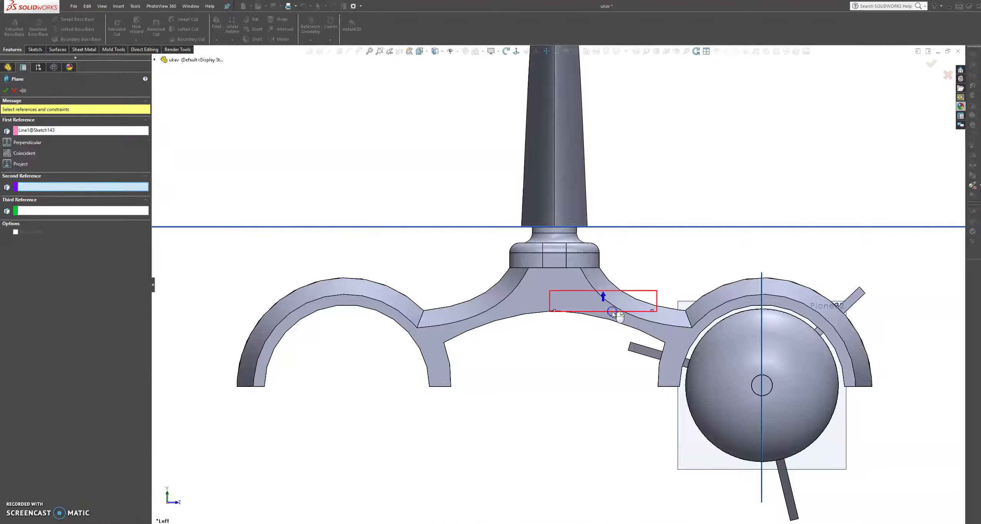
click(555, 311)
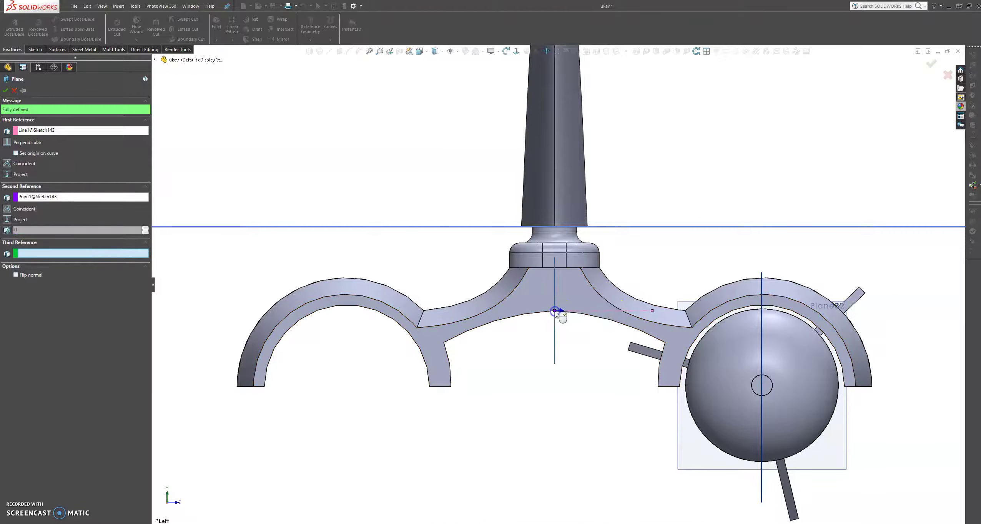
click(6, 91)
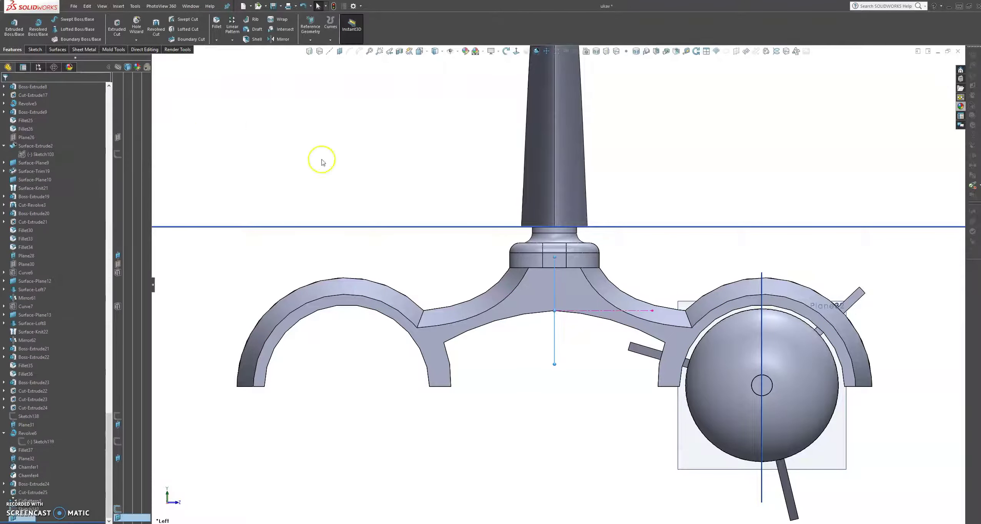
Mirror the finned cylinder body about the bracket's new middle plane into the empty cradle, without merging solids
scroll(417, 200, up, 1)
scroll(418, 203, up, 3)
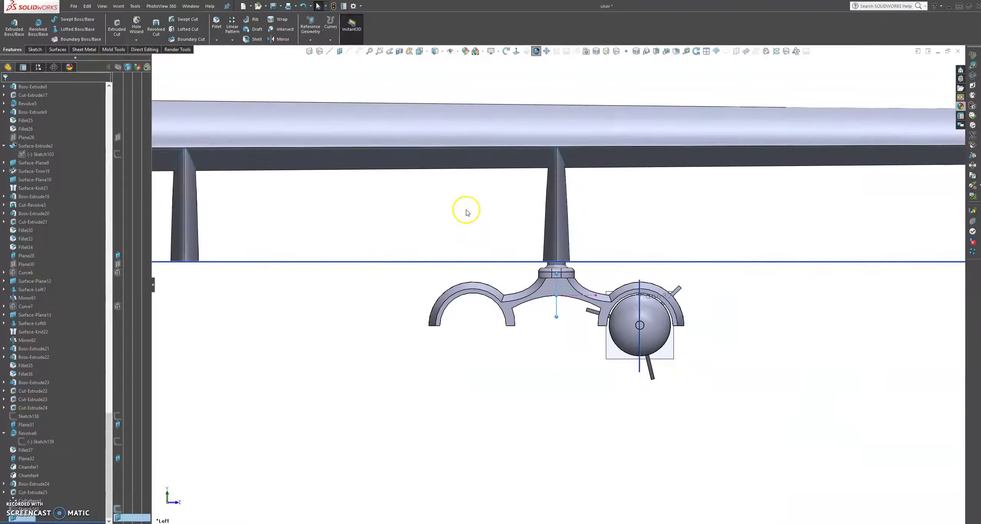
middle_drag(467, 210, 475, 213)
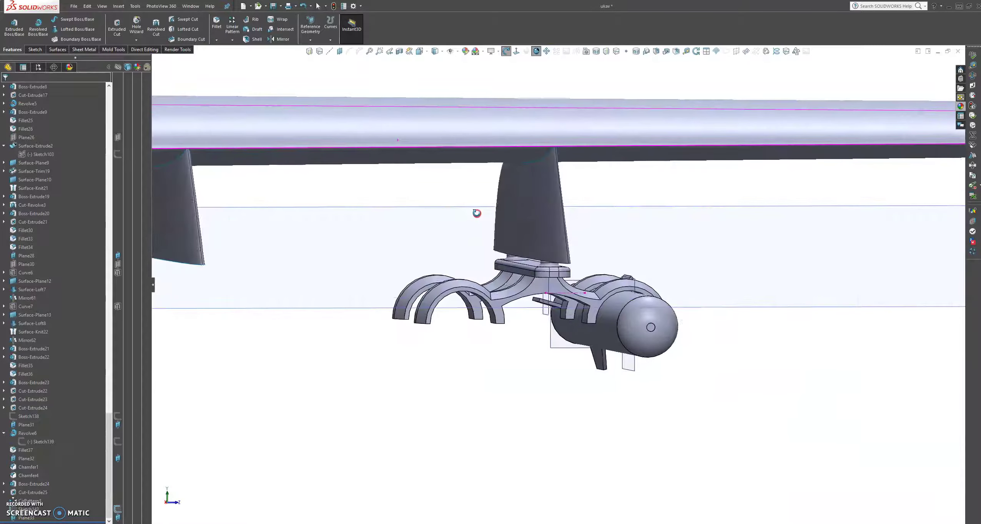
click(527, 216)
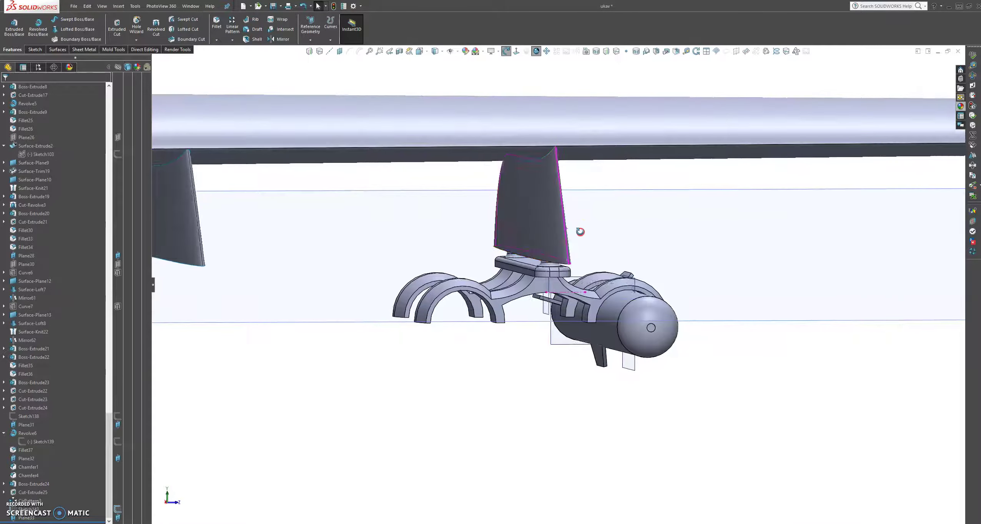
middle_drag(576, 230, 396, 144)
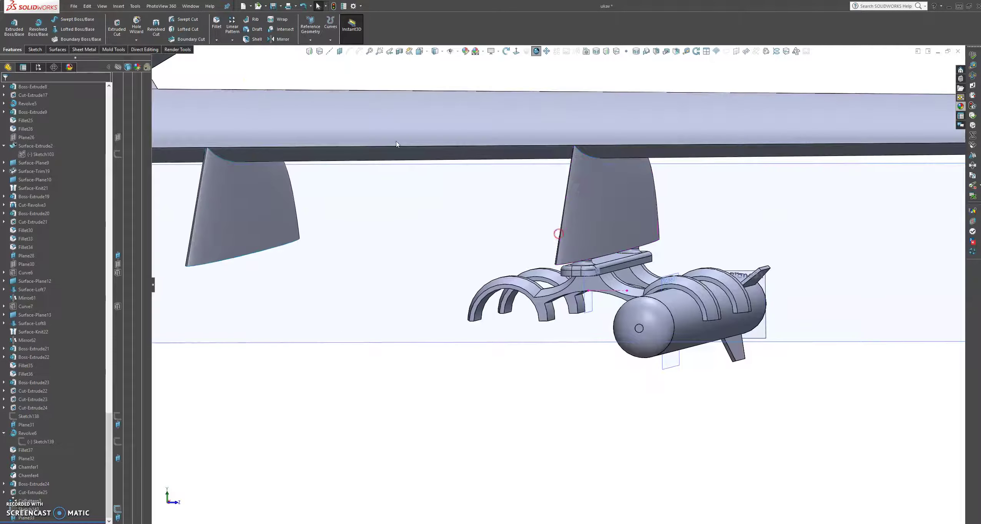
click(282, 39)
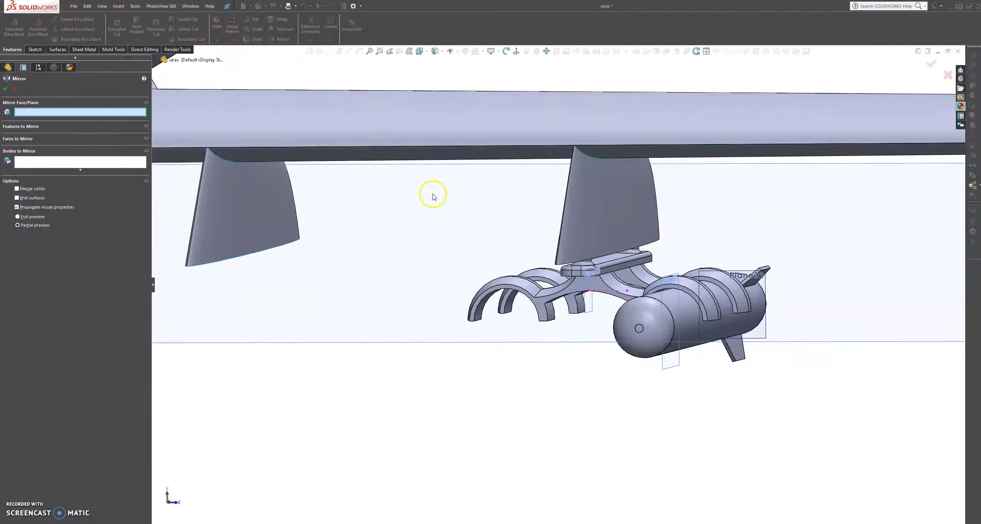
click(591, 307)
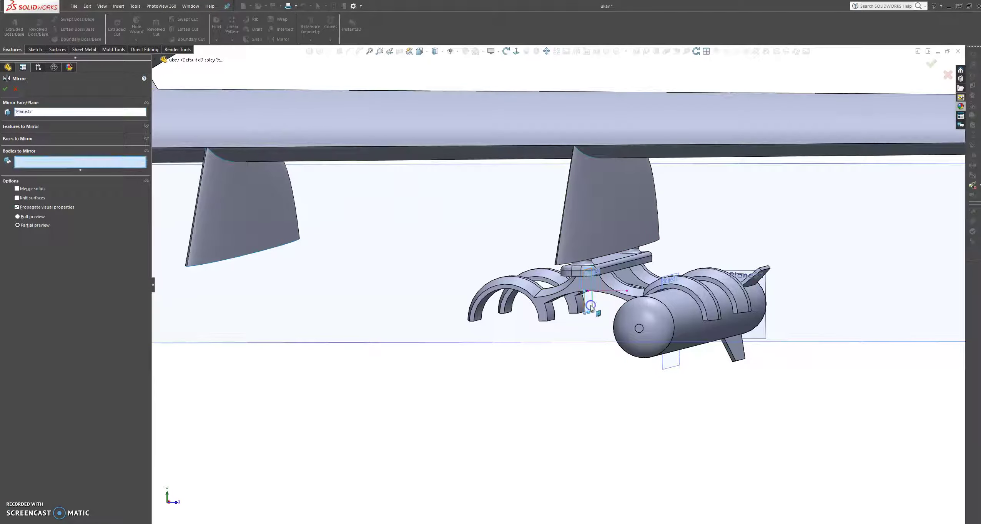
click(687, 328)
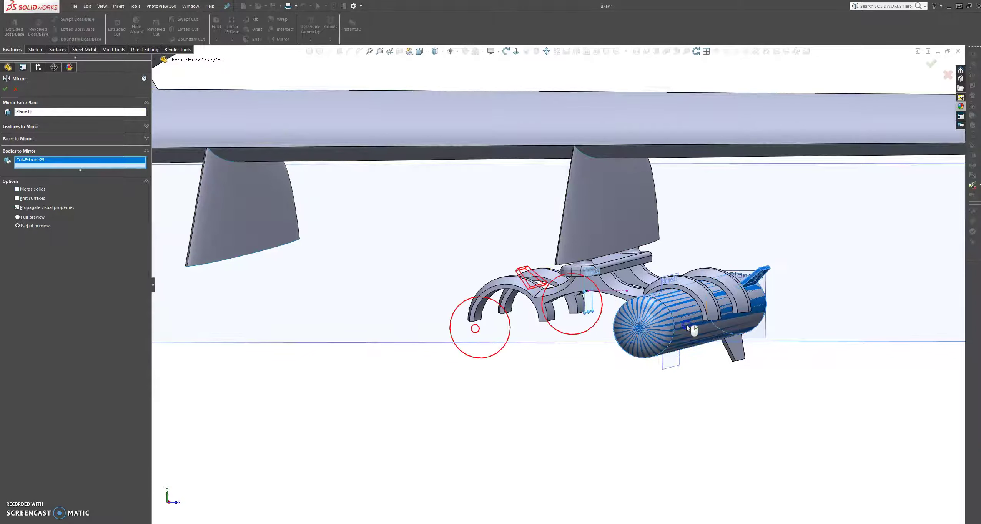
click(5, 89)
middle_drag(471, 248, 504, 284)
scroll(495, 256, up, 5)
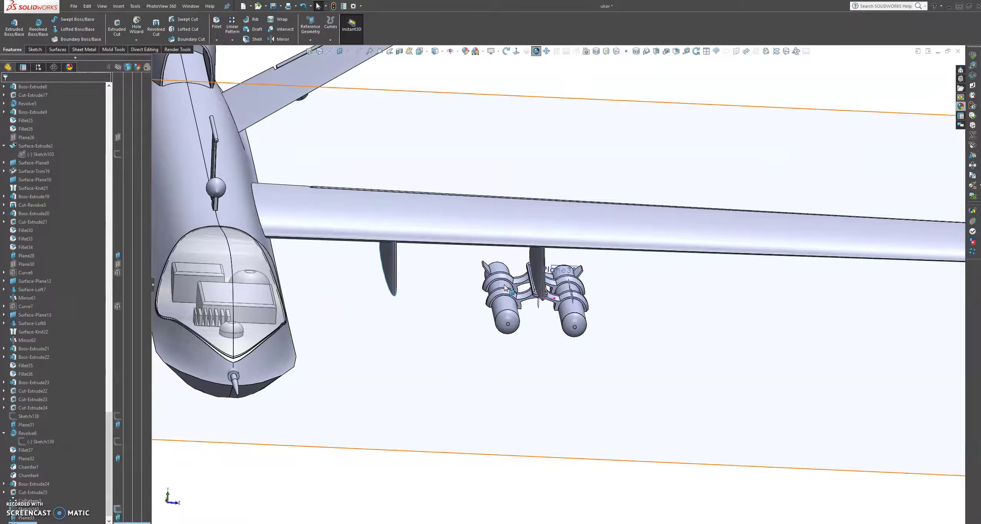
Undo the mirrored copy of the finned cylinder so that only the original stays in the bracket
click(504, 286)
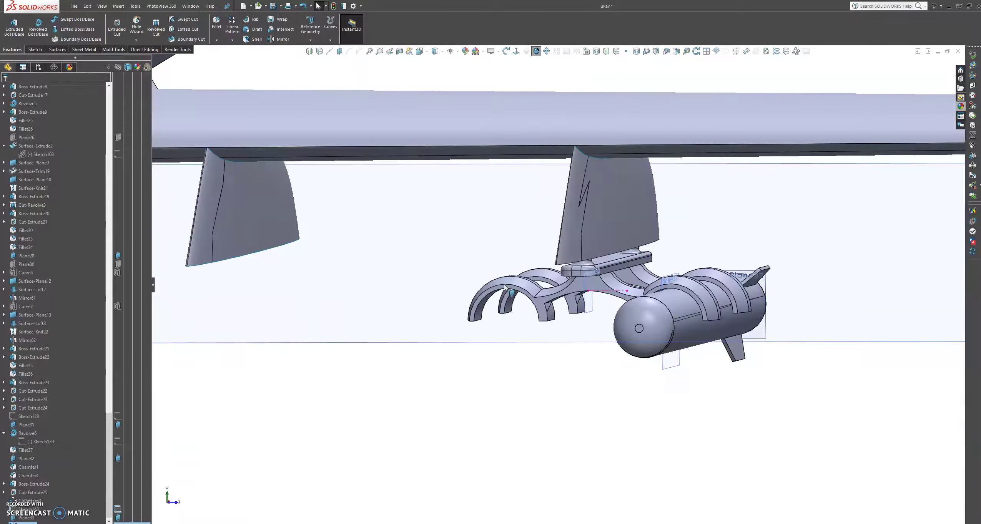
click(541, 291)
middle_drag(676, 400, 652, 403)
scroll(679, 359, up, 6)
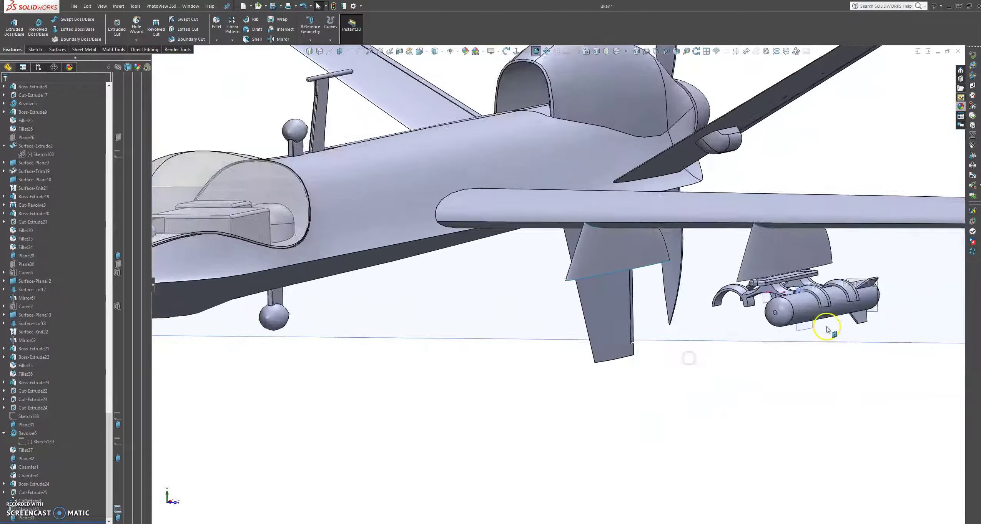
mouse_move(782, 309)
middle_down()
mouse_move(800, 316)
mouse_move(770, 318)
middle_up()
scroll(769, 309, down, 4)
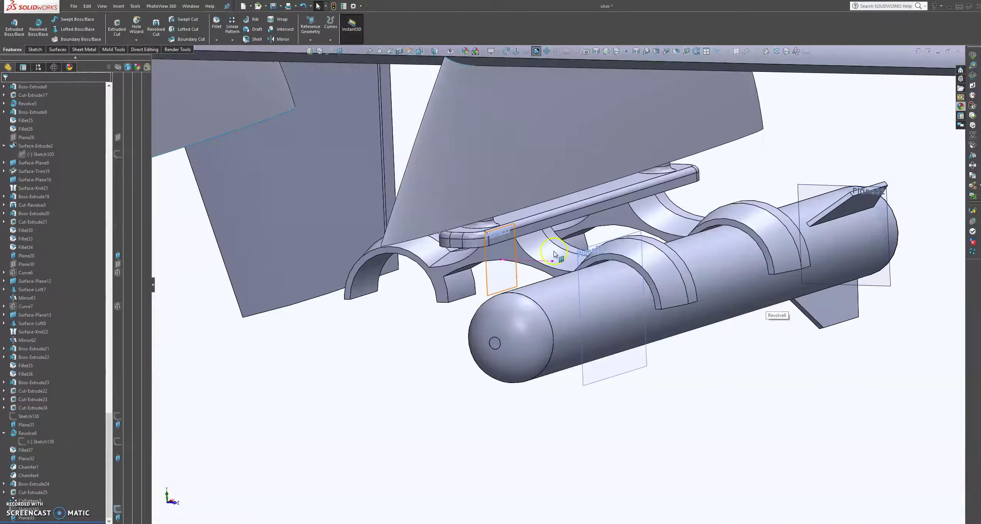
Open a sketch on Plane31, the lengthwise plane through the cylinder, and orient the view normal to it
click(581, 252)
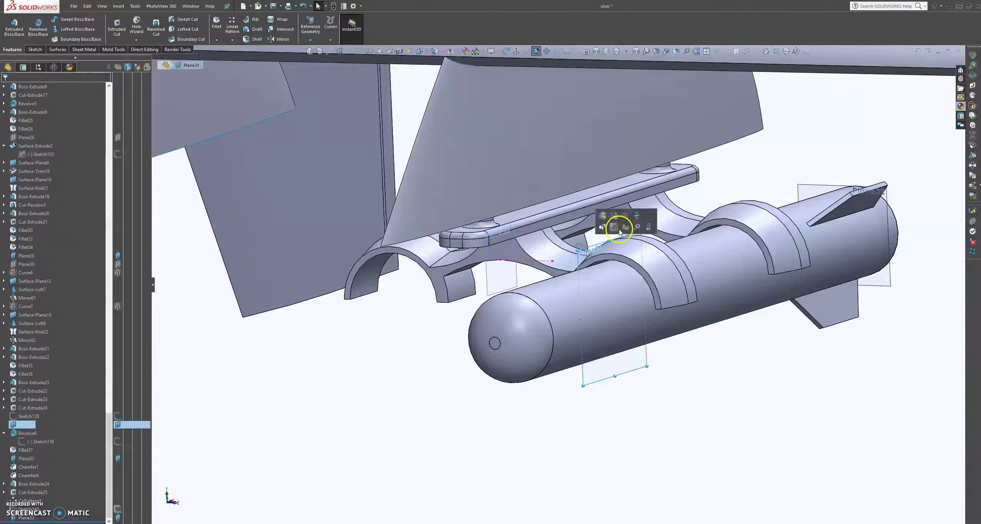
click(619, 229)
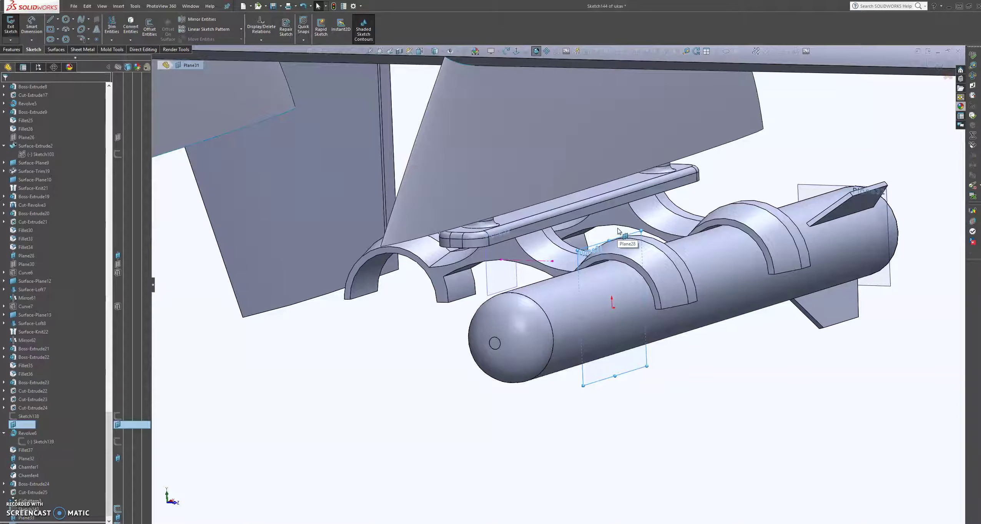
click(516, 51)
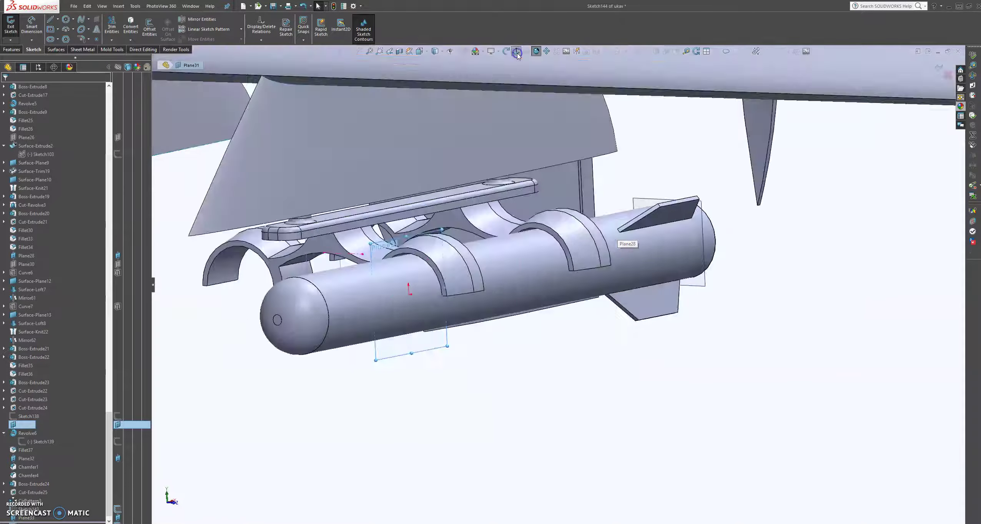
scroll(537, 326, down, 8)
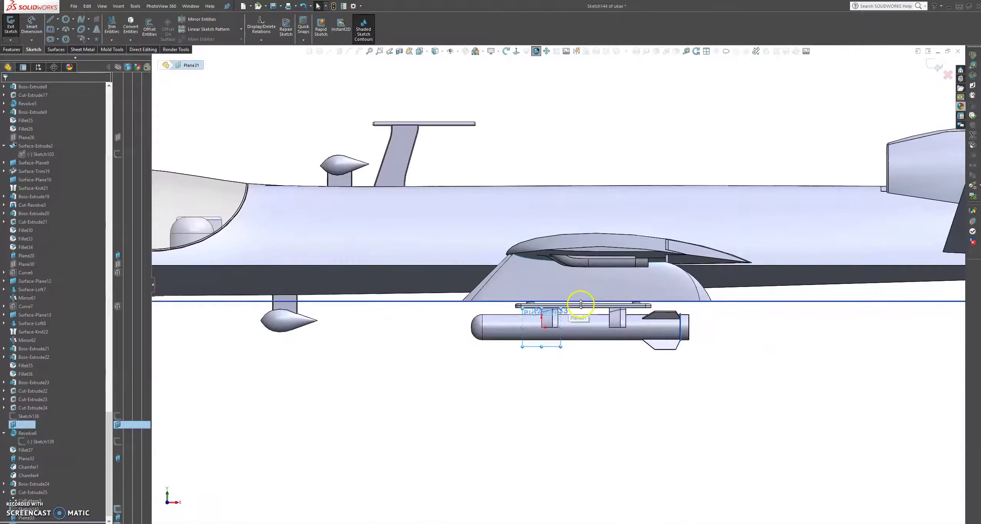
scroll(490, 339, down, 1)
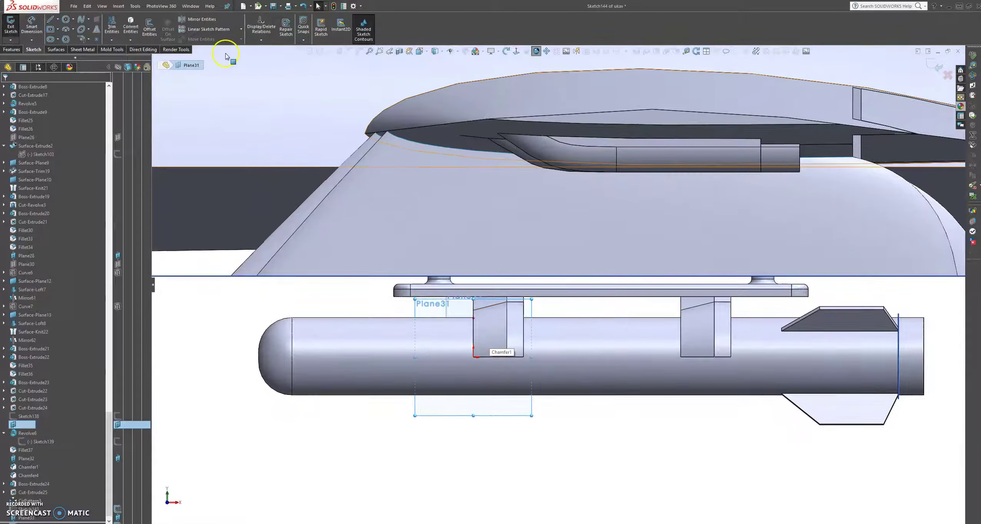
Draw four corner rectangles about 1 to 3.4 wide across the cylinder's upper edge, two before the front cradle and two between the cradles
click(57, 30)
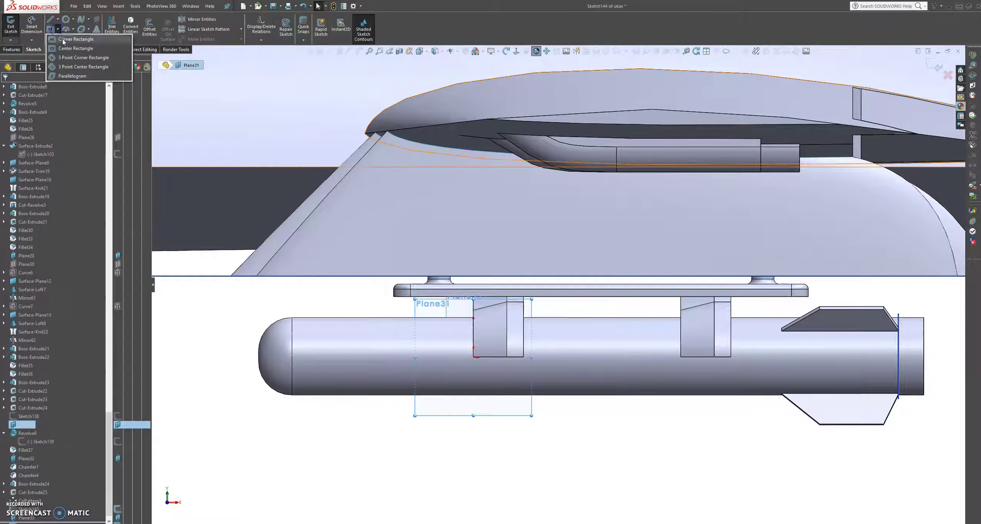
click(63, 40)
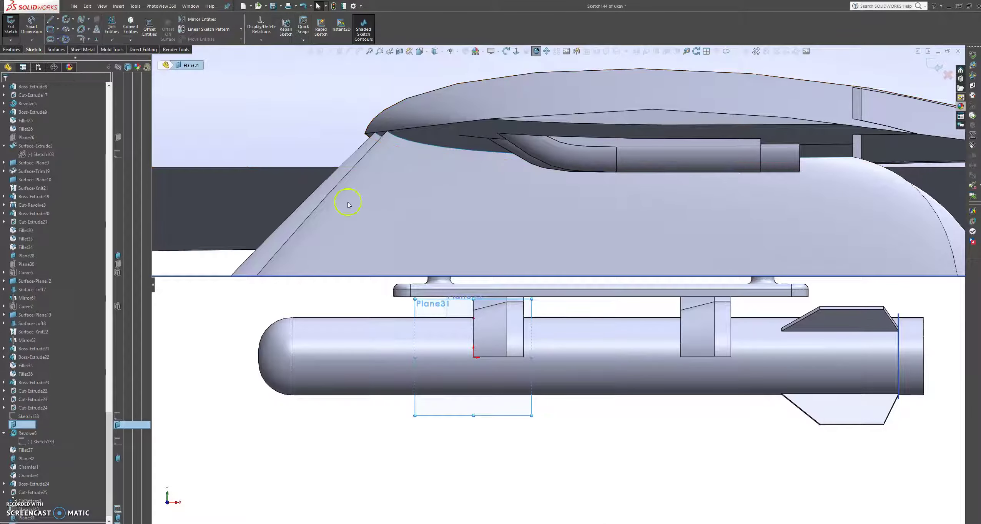
click(330, 299)
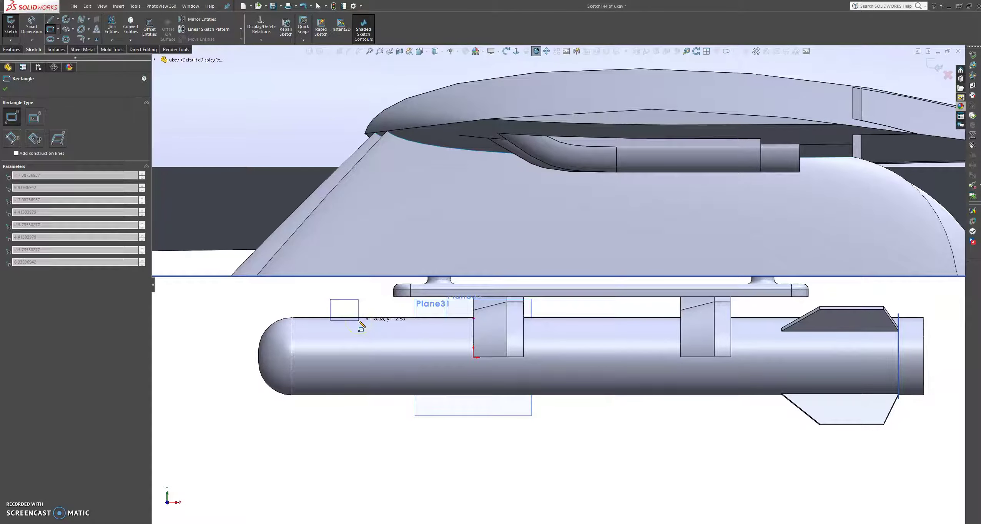
click(359, 320)
click(402, 310)
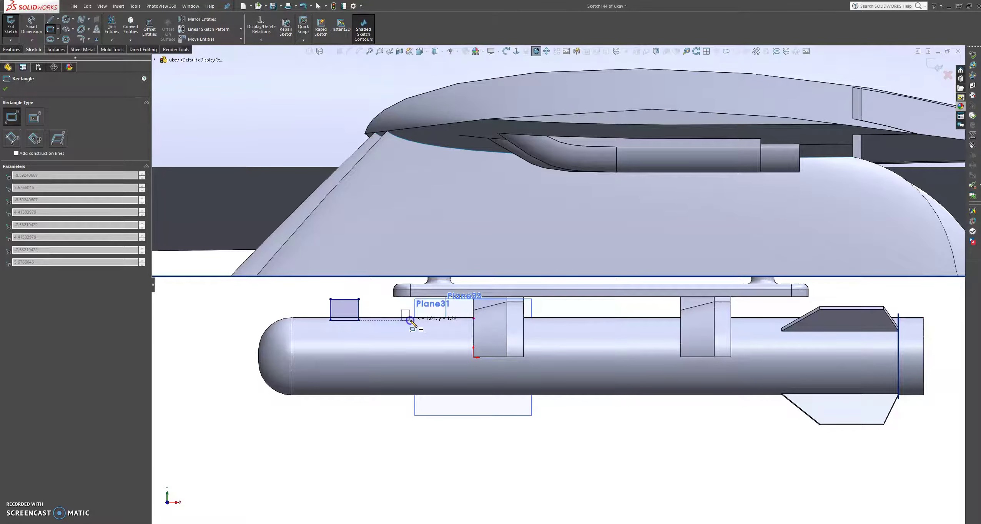
click(410, 320)
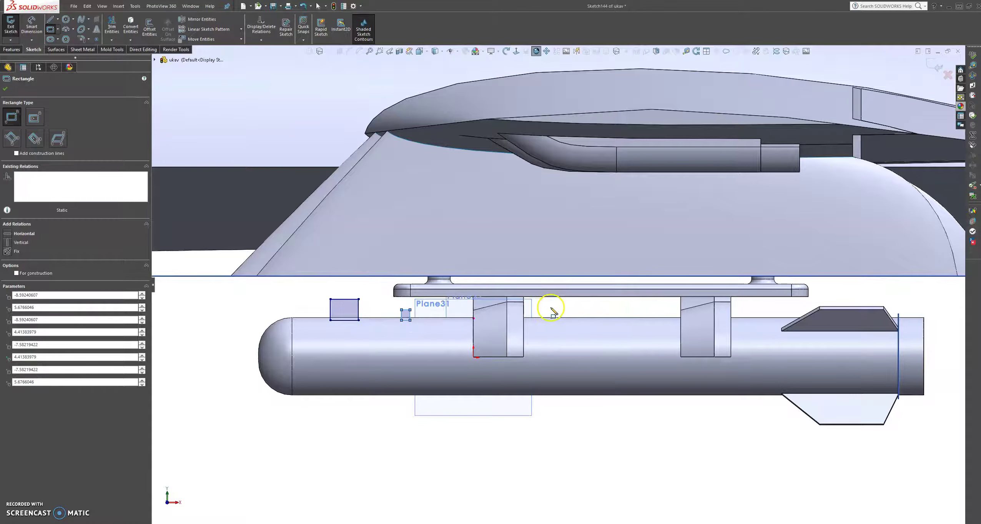
click(550, 307)
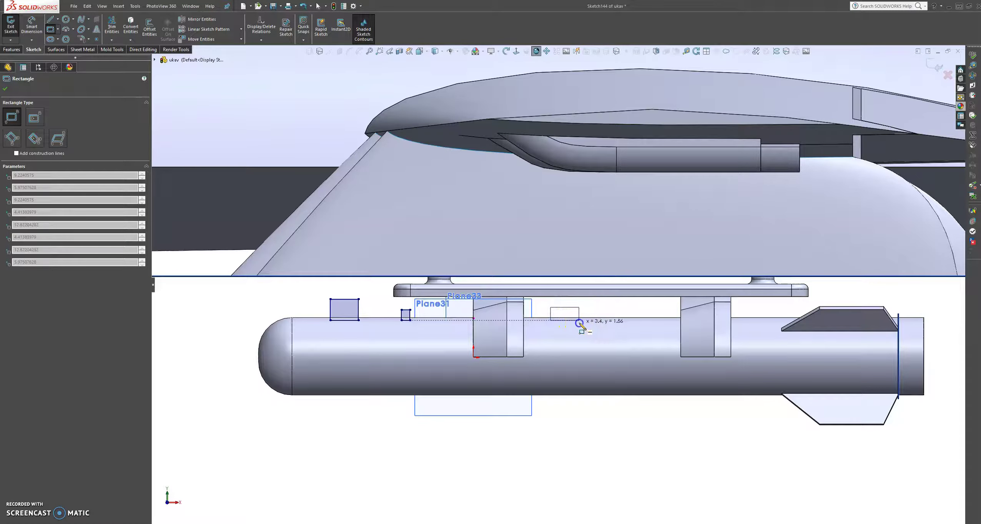
click(579, 321)
click(627, 308)
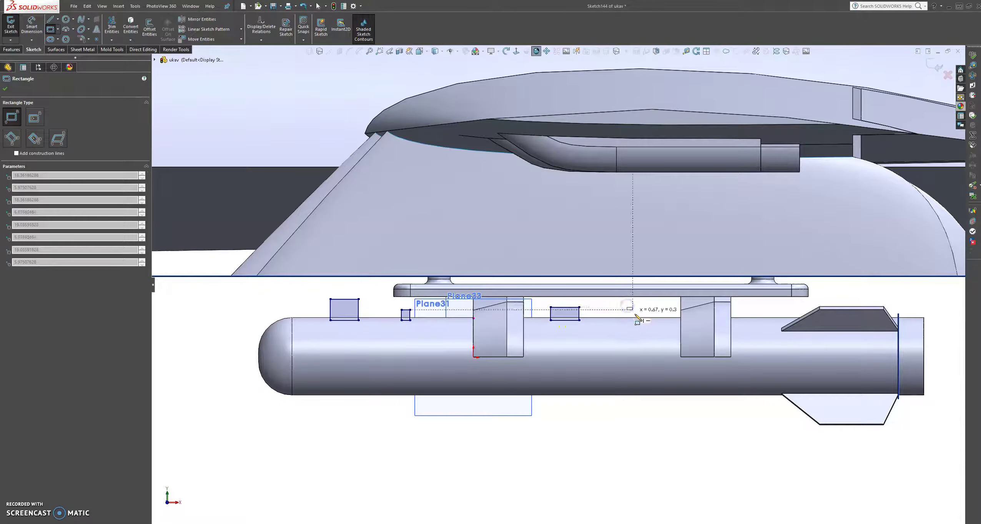
click(647, 320)
key(Escape)
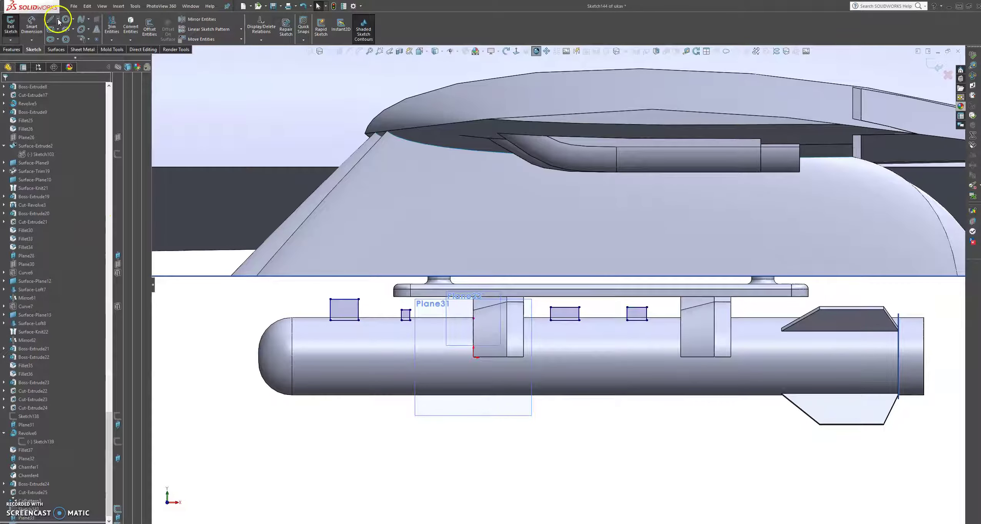
click(58, 20)
click(63, 39)
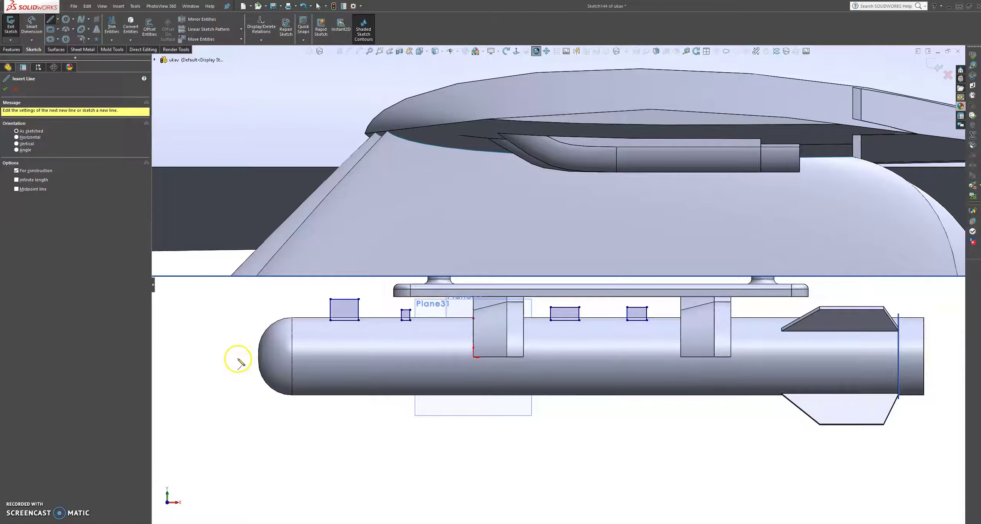
click(16, 89)
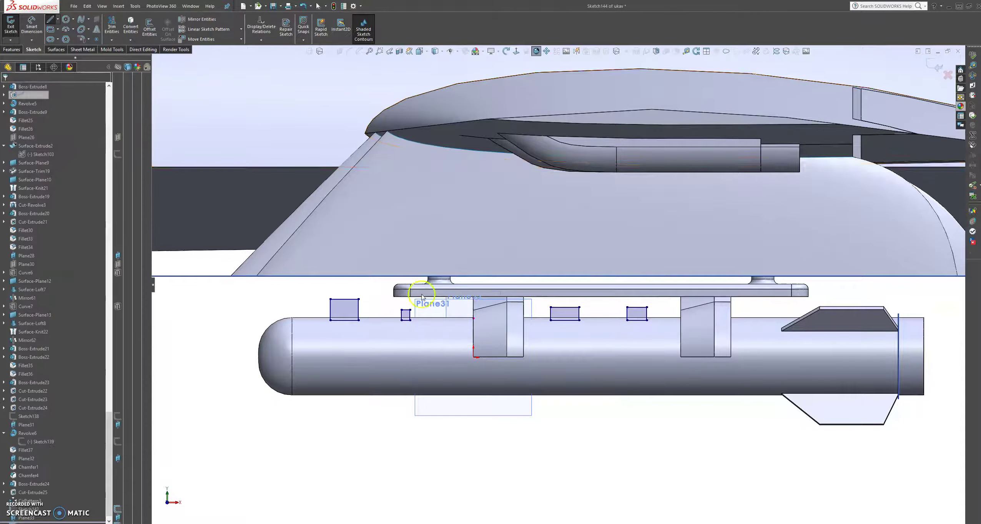
Draw a short horizontal construction line outward from the midpoint of the cylinder's rear end as the axis of revolution
click(58, 19)
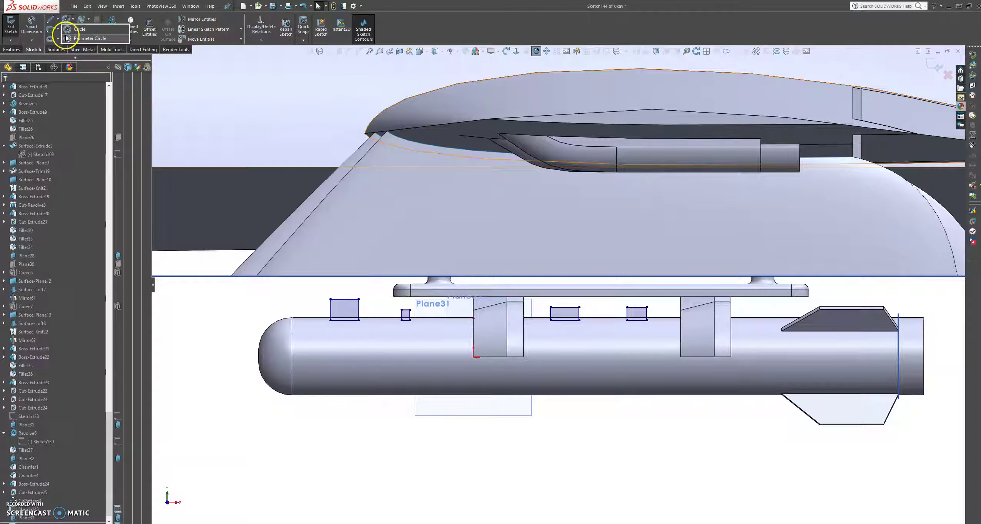
click(57, 28)
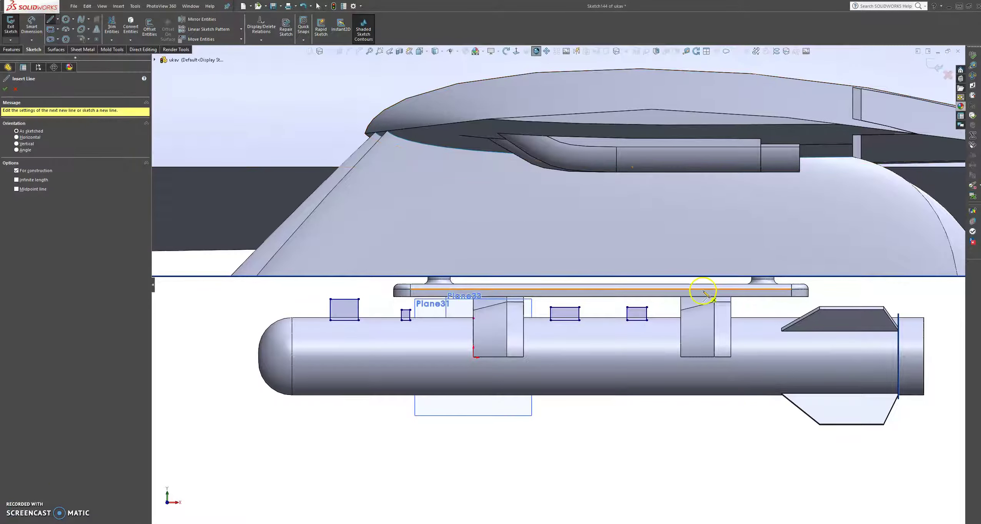
key(z)
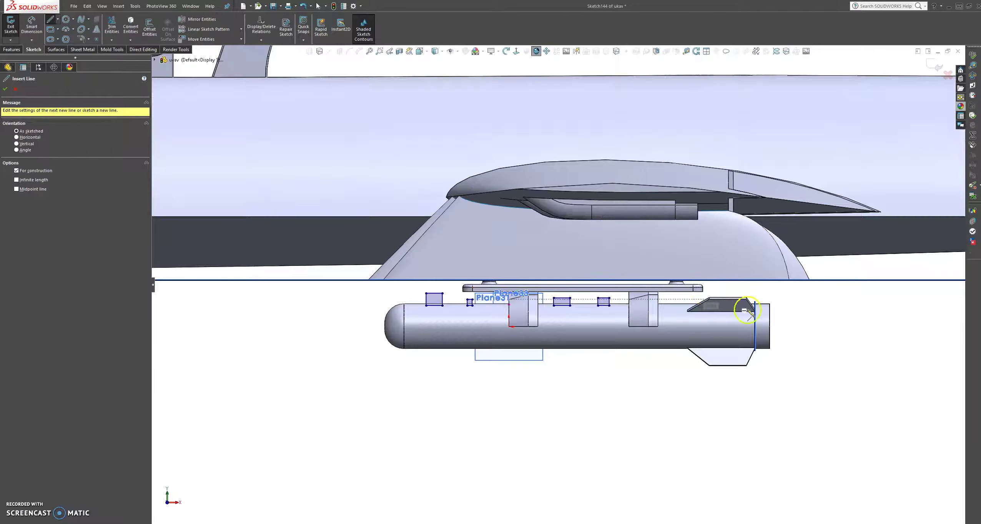
click(769, 326)
double_click(805, 325)
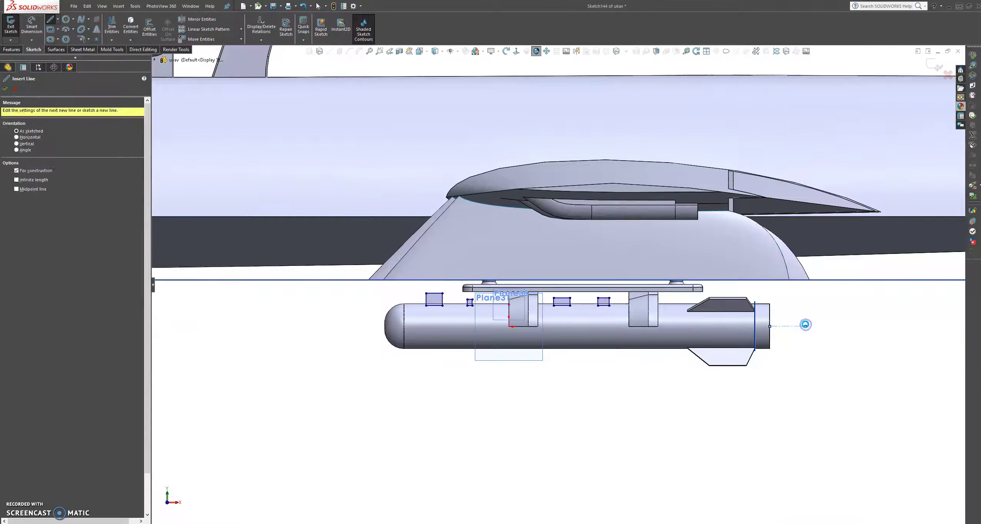
key(Escape)
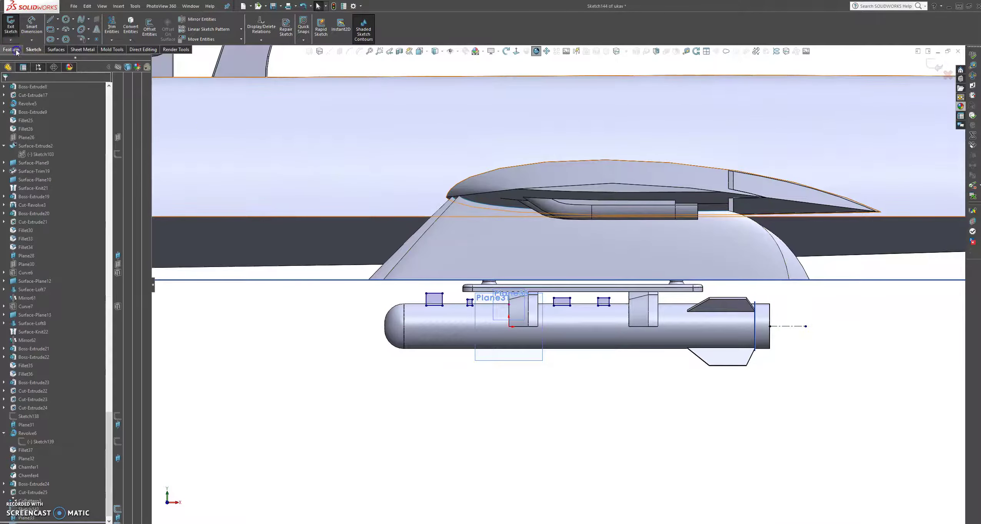
Try a 360-degree revolved cut of the four rectangles about the construction line
click(12, 49)
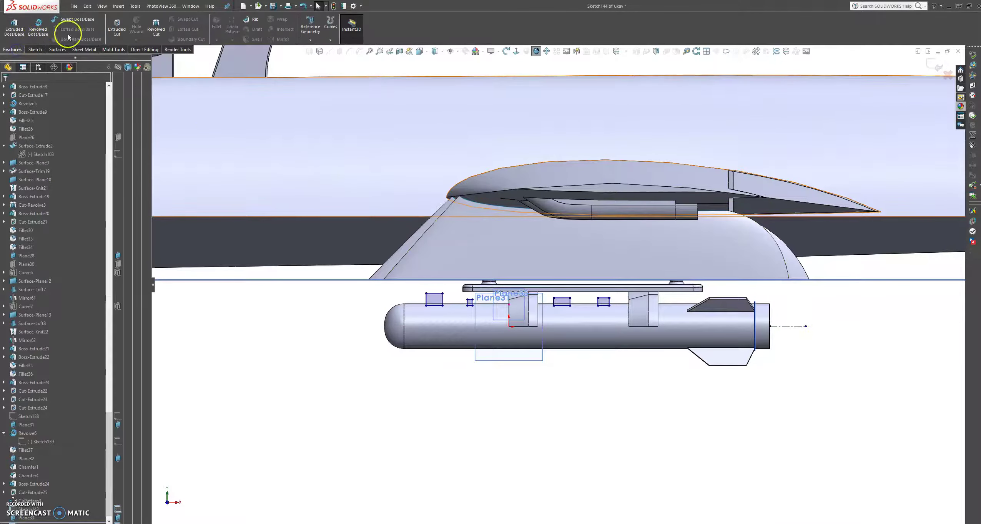
click(35, 29)
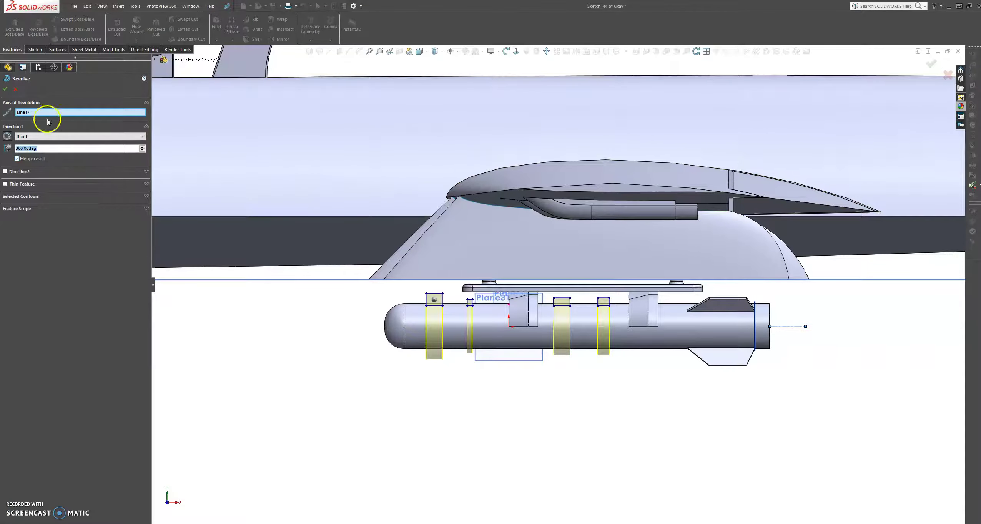
click(21, 92)
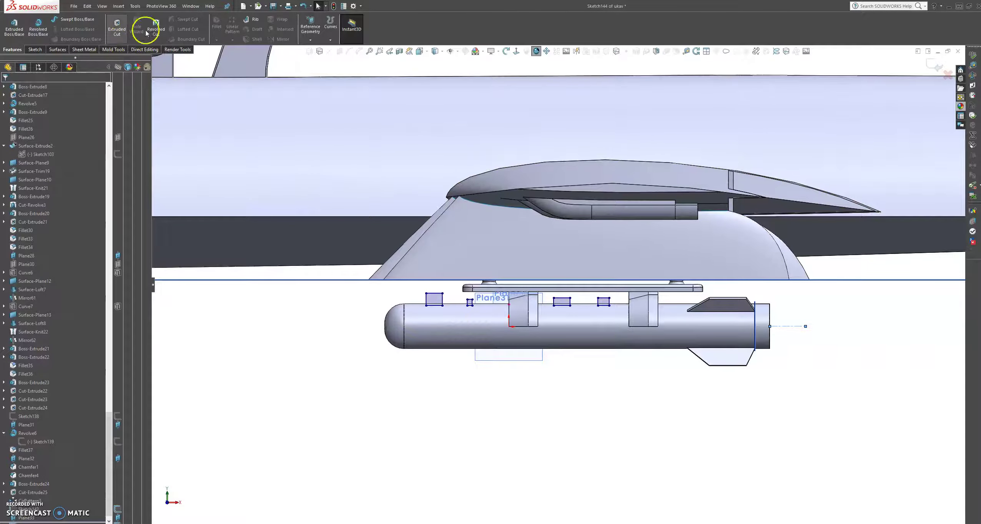
click(154, 27)
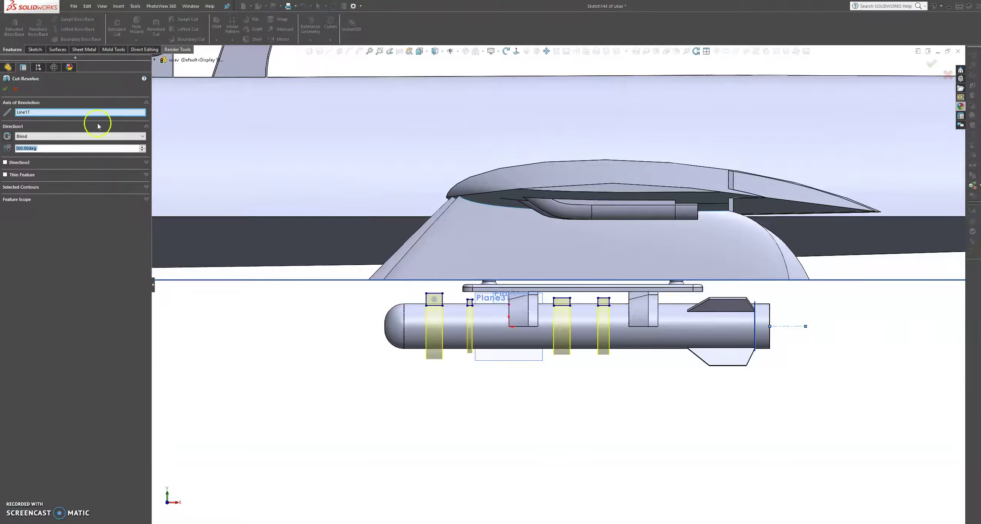
click(5, 89)
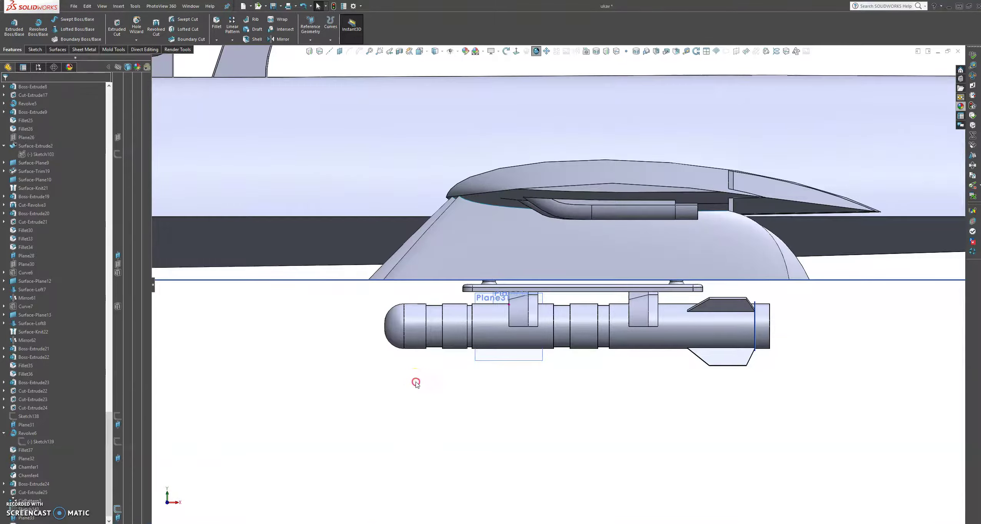
Inspect the grooves around the cylinder, and undo the revolved cut to return to the rectangles' sketch
middle_drag(416, 383, 468, 398)
click(597, 349)
scroll(597, 348, up, 5)
middle_drag(569, 344, 537, 347)
scroll(578, 353, down, 3)
scroll(535, 347, down, 6)
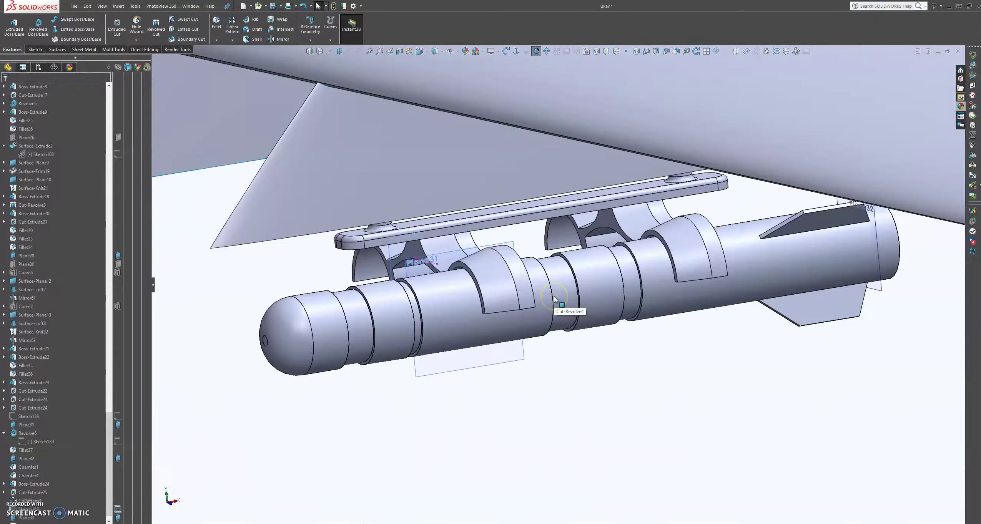
click(604, 349)
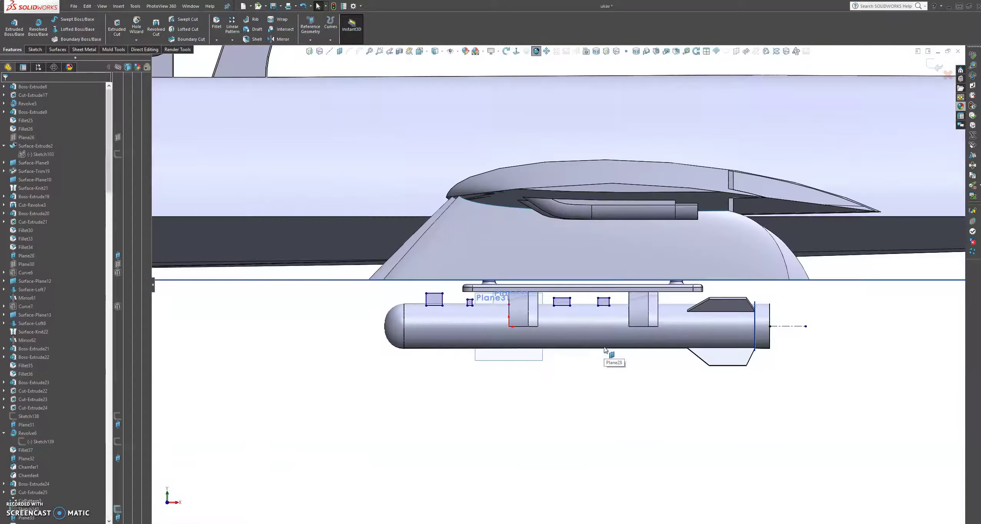
Try raising the lower edges of the two front rectangles toward the cylinder's upper edge to make the grooves shallower
scroll(507, 305, down, 3)
scroll(423, 318, down, 3)
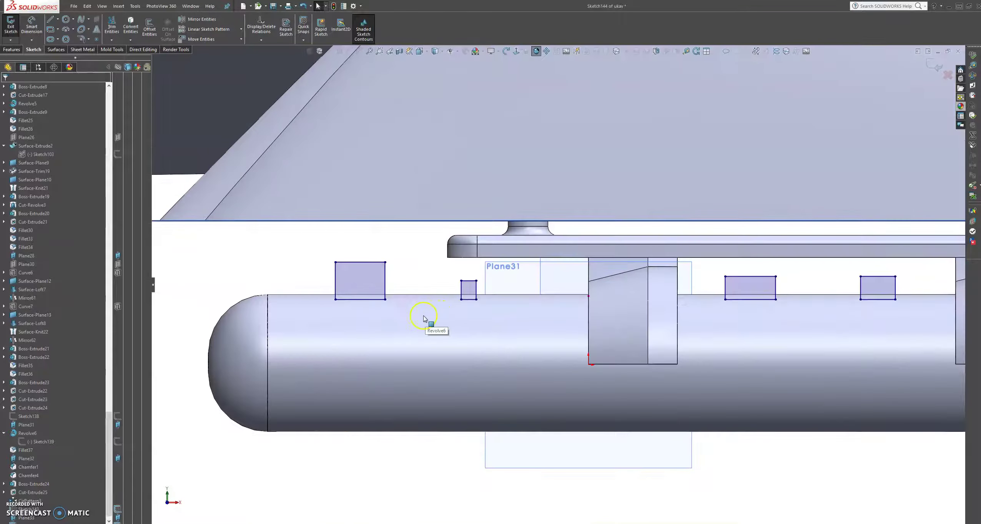
drag(370, 300, 369, 296)
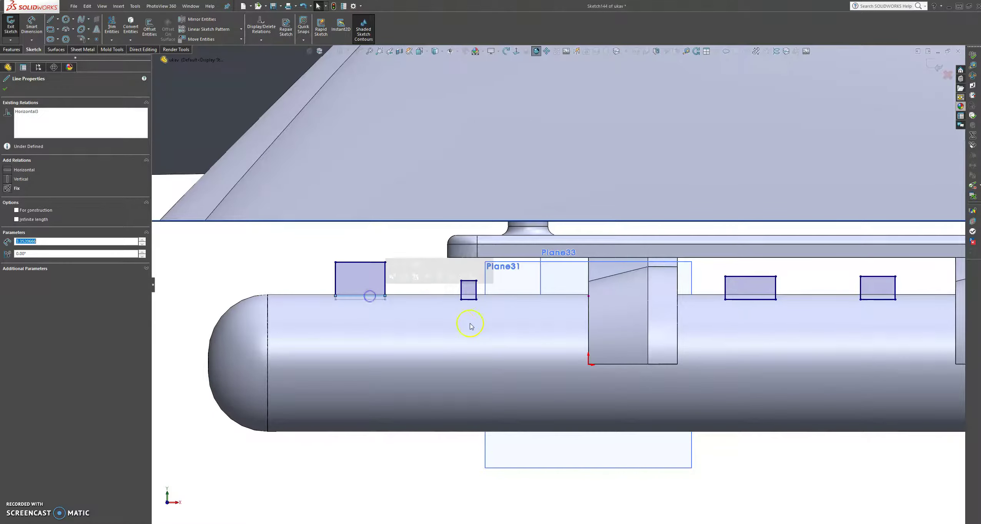
click(471, 300)
drag(470, 294, 469, 289)
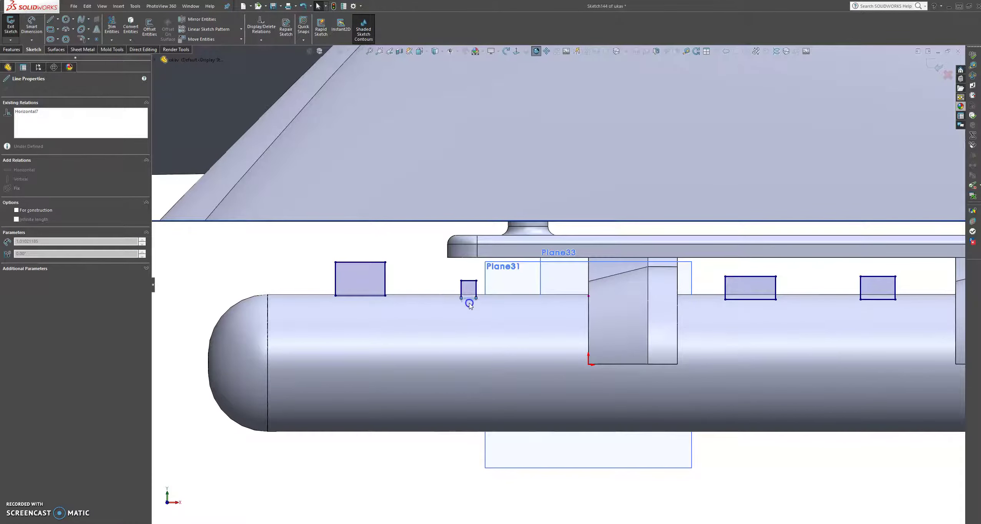
Pull the lower edges of all four groove rectangles down so each one extends into the cylinder below its upper edge
drag(470, 309, 469, 309)
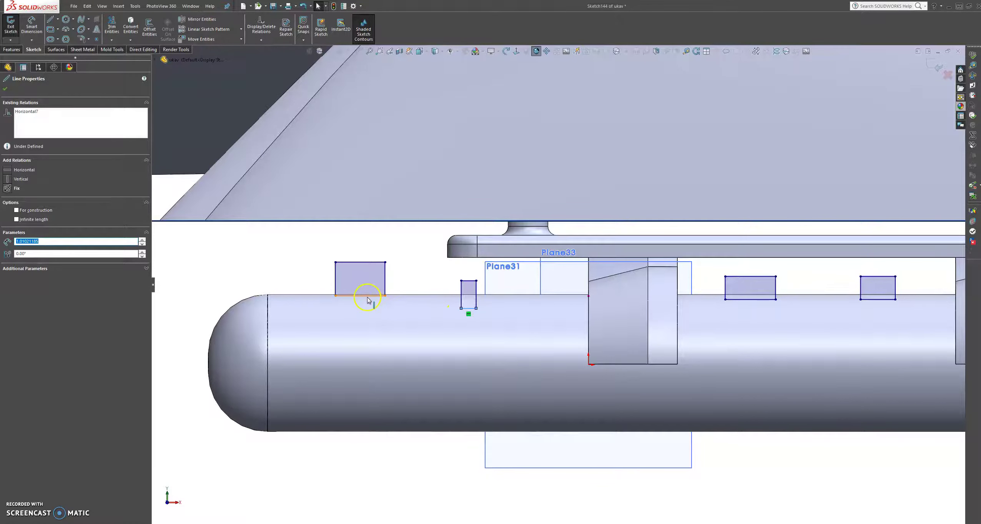
drag(369, 296, 369, 313)
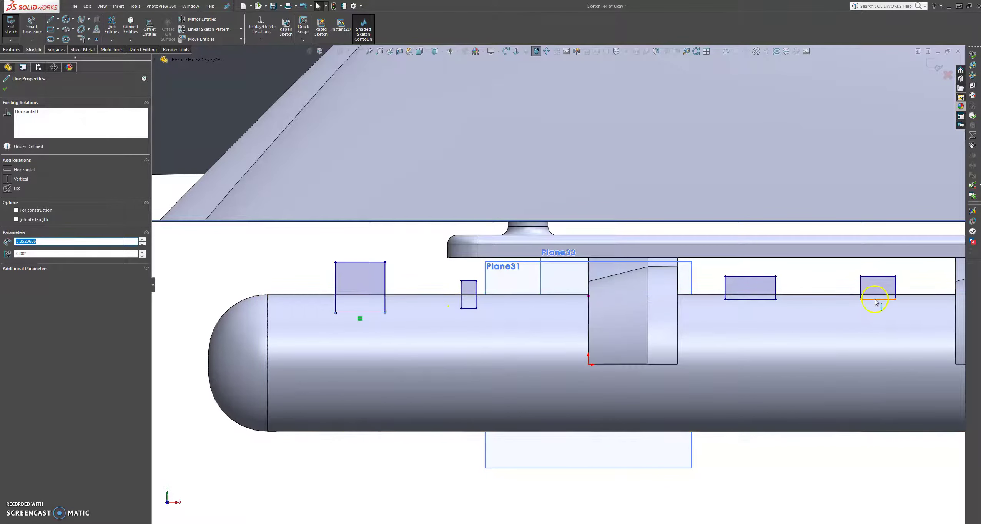
drag(874, 302, 875, 325)
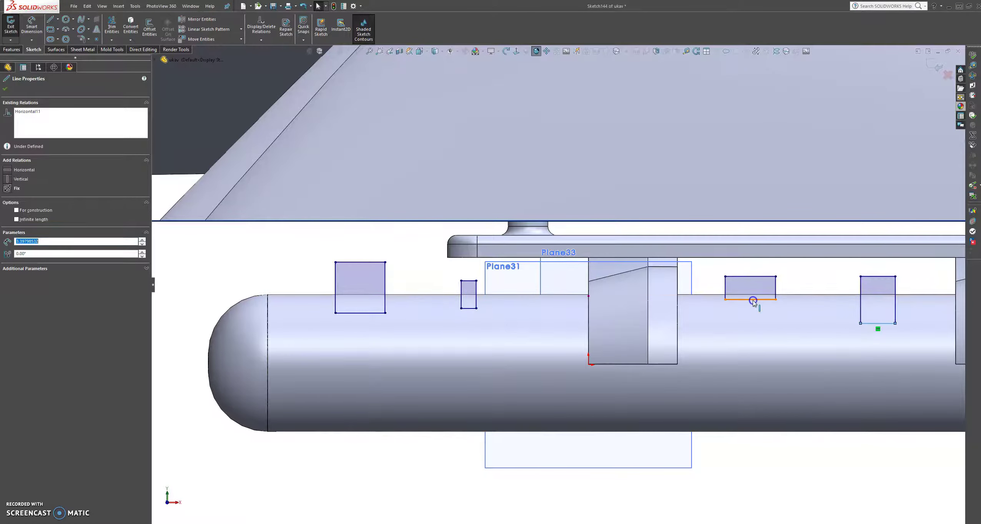
drag(753, 304, 753, 316)
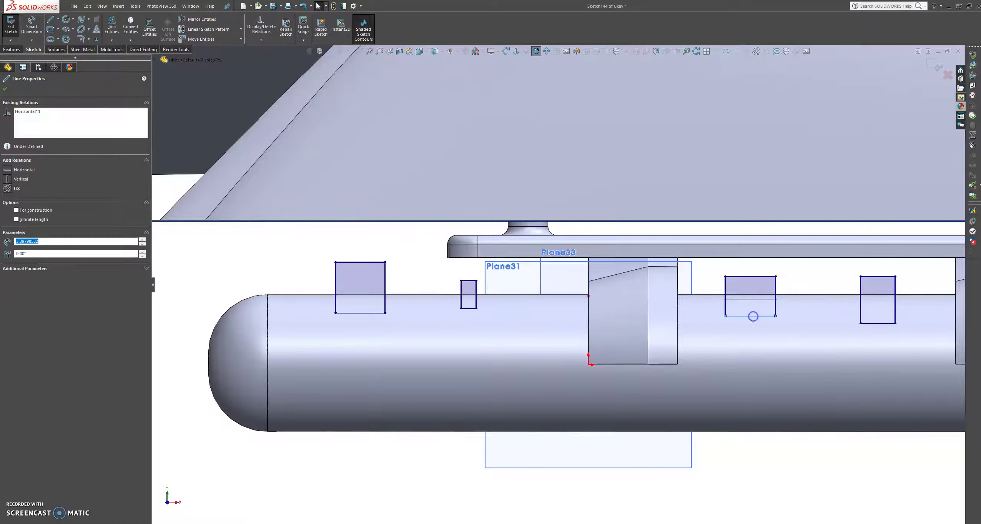
Draw a horizontal line just below the cylinder's upper edge, from ahead of the front rectangle to beyond the rearmost one
click(51, 22)
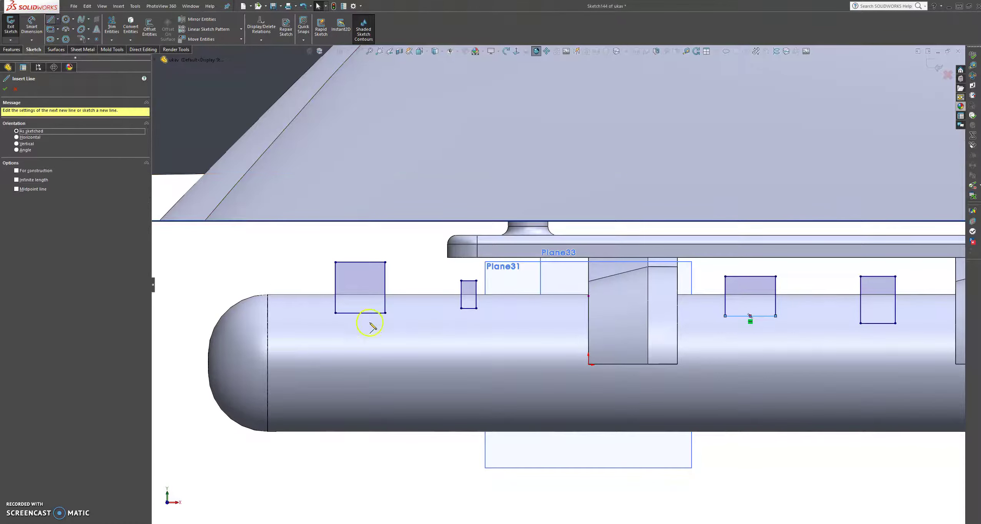
click(323, 296)
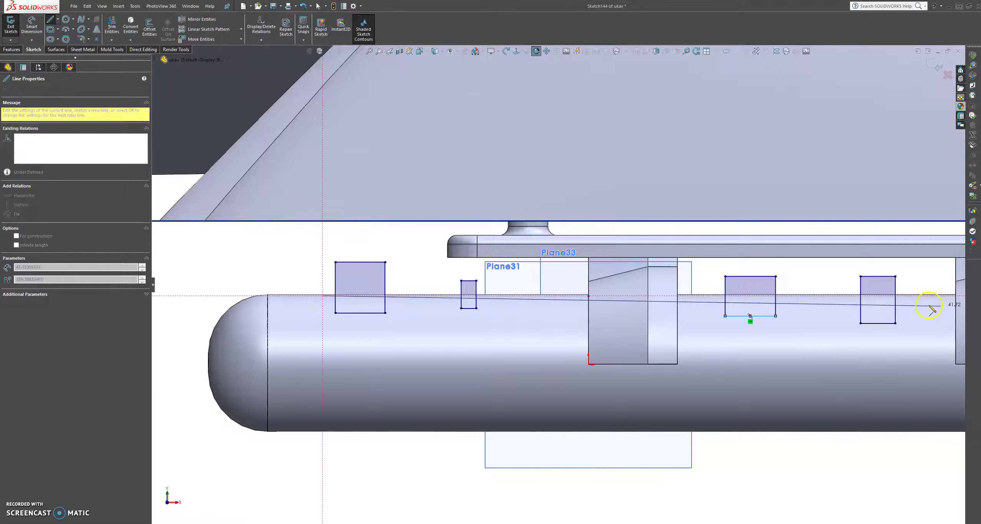
click(924, 296)
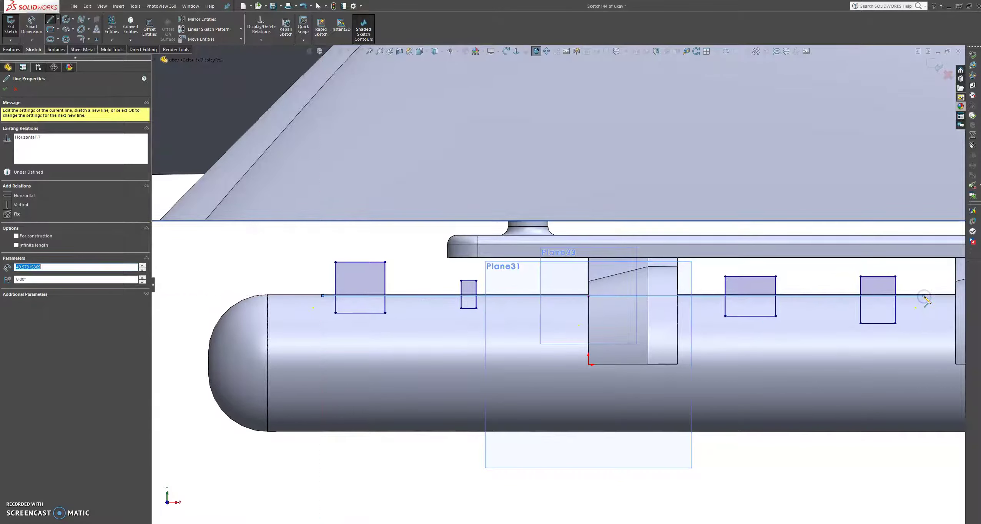
key(Escape)
Trim away the rectangle portions below the horizontal line and the excess line between and beyond the rectangles, and exit the sketch
click(112, 27)
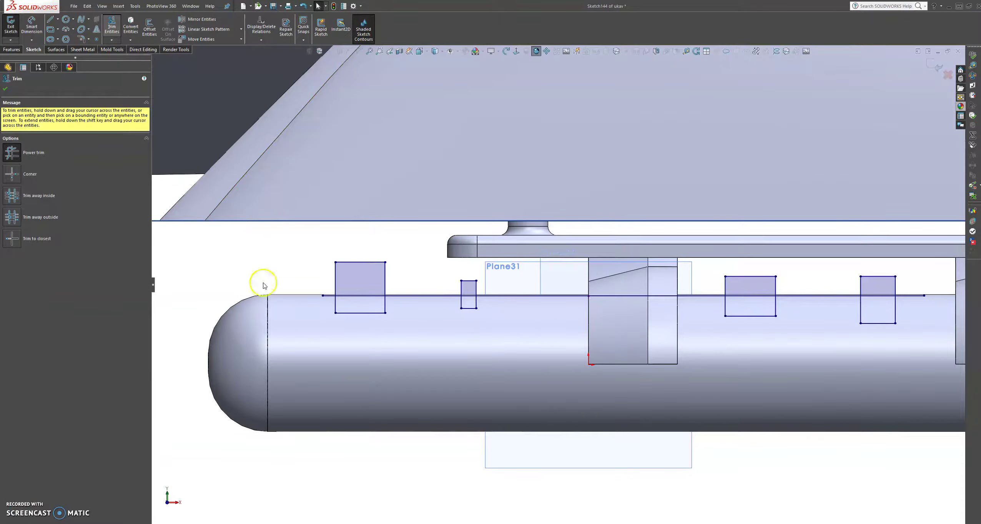
mouse_move(353, 307)
mouse_down()
mouse_move(397, 308)
mouse_move(375, 306)
mouse_up()
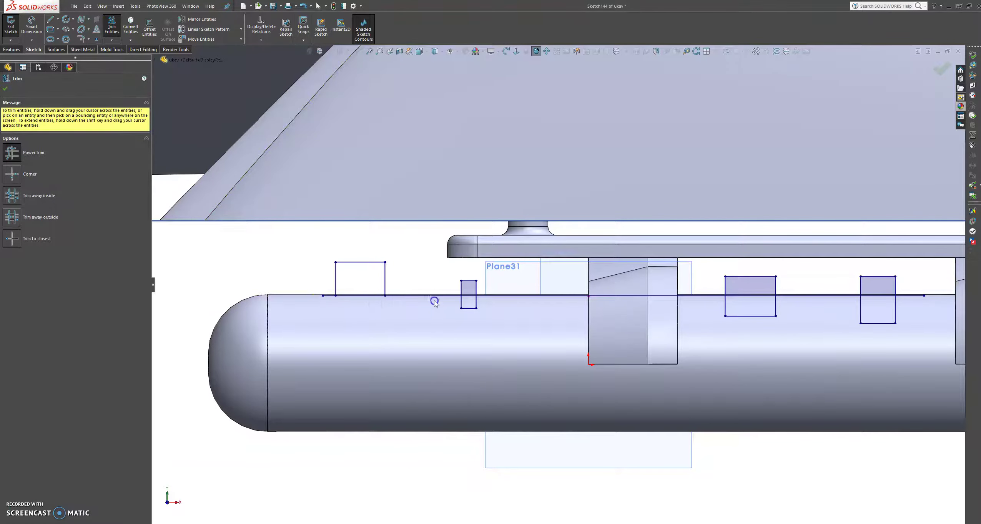
mouse_move(471, 304)
mouse_down()
mouse_move(488, 307)
mouse_move(468, 319)
mouse_up()
mouse_move(903, 319)
mouse_down()
mouse_move(869, 315)
mouse_move(902, 282)
mouse_move(883, 313)
mouse_move(816, 325)
mouse_move(709, 308)
mouse_move(762, 334)
mouse_move(762, 310)
mouse_move(838, 357)
mouse_move(812, 289)
mouse_move(696, 342)
mouse_up()
drag(697, 297, 622, 323)
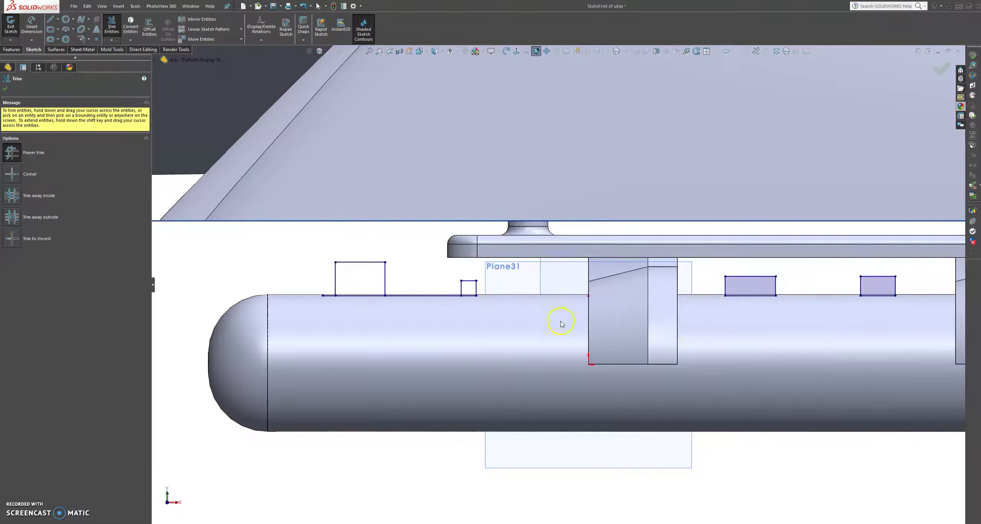
mouse_move(356, 315)
mouse_down()
mouse_move(327, 299)
mouse_move(324, 279)
mouse_up()
scroll(722, 196, up, 5)
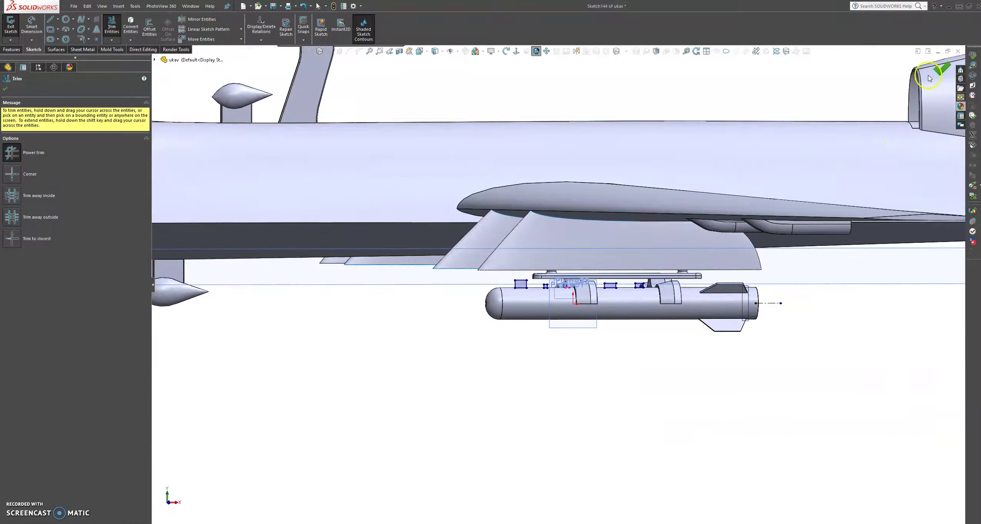
click(937, 70)
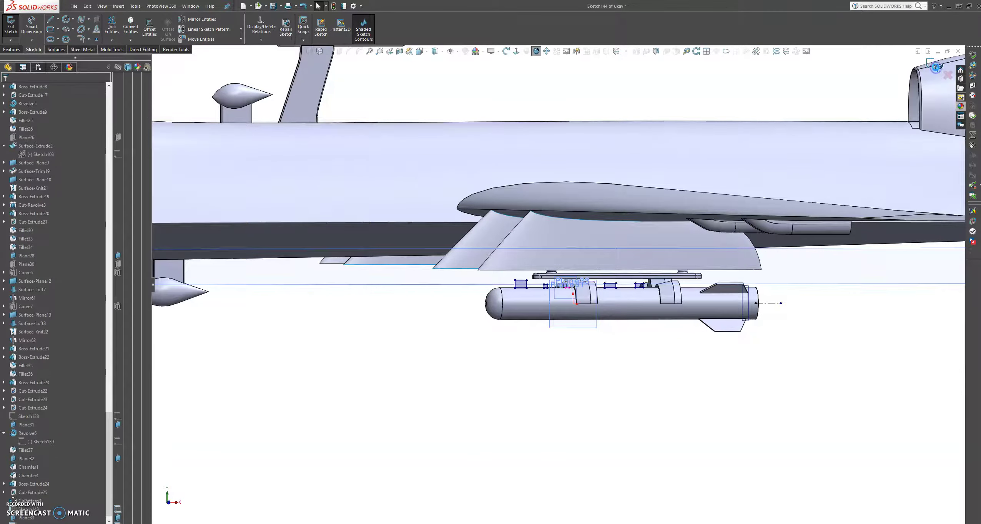
click(937, 68)
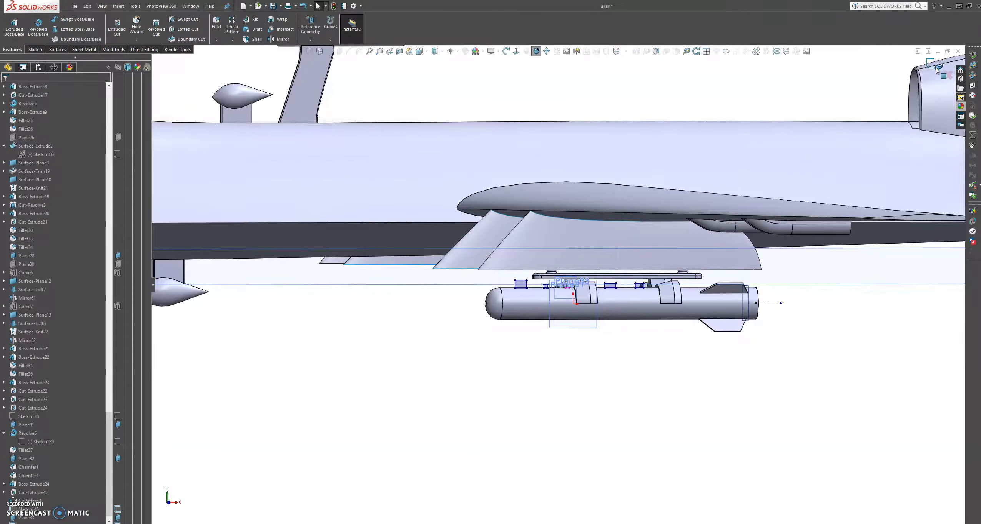
Cut shallow ring grooves into the cylinder with a 360-degree revolved cut of the four rectangles about the construction line
click(157, 24)
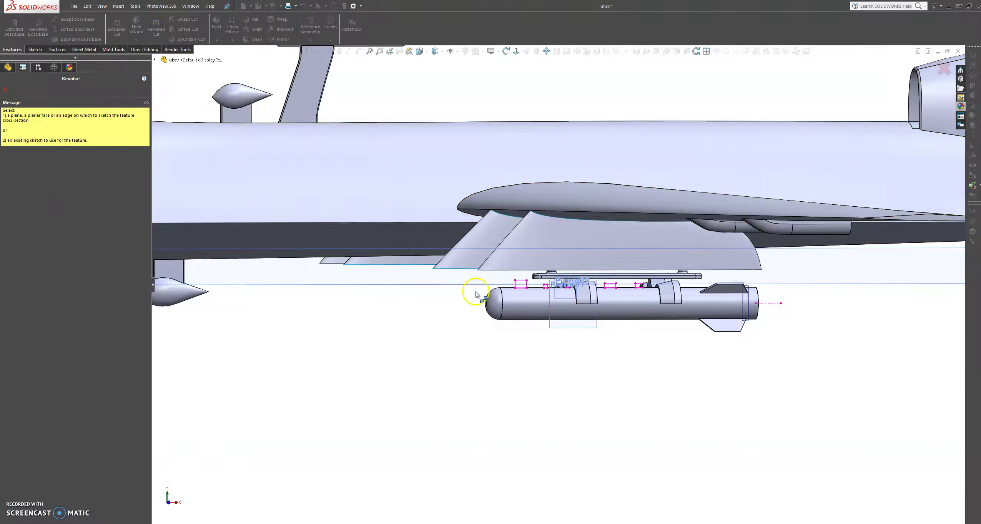
click(516, 286)
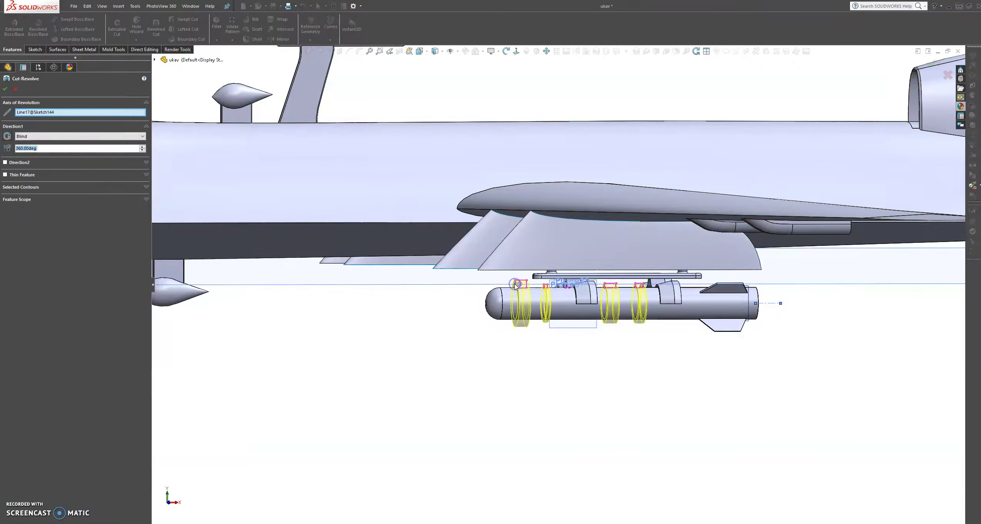
click(5, 90)
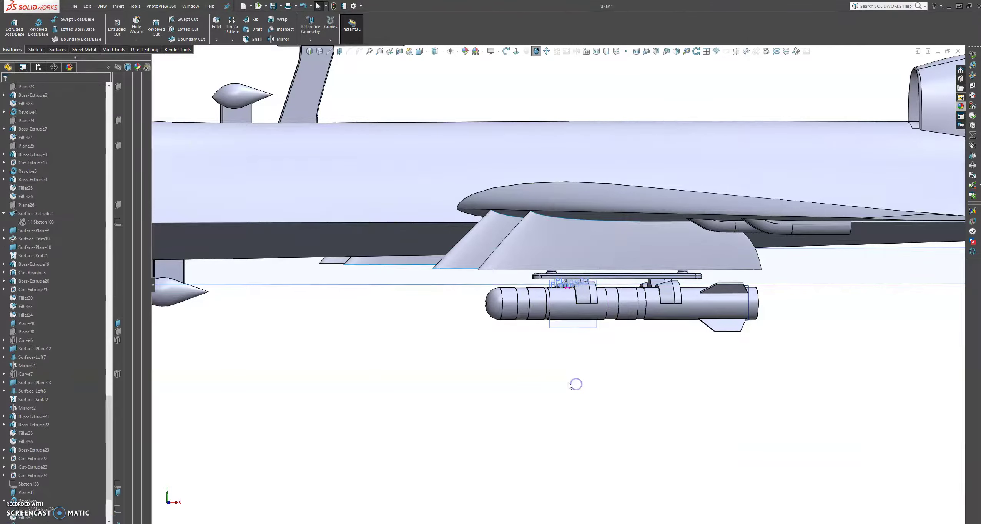
Mirror the grooved cylinder body and its fin bodies about Plane33 onto the bracket's empty cradle
middle_drag(519, 350, 543, 367)
scroll(544, 368, up, 5)
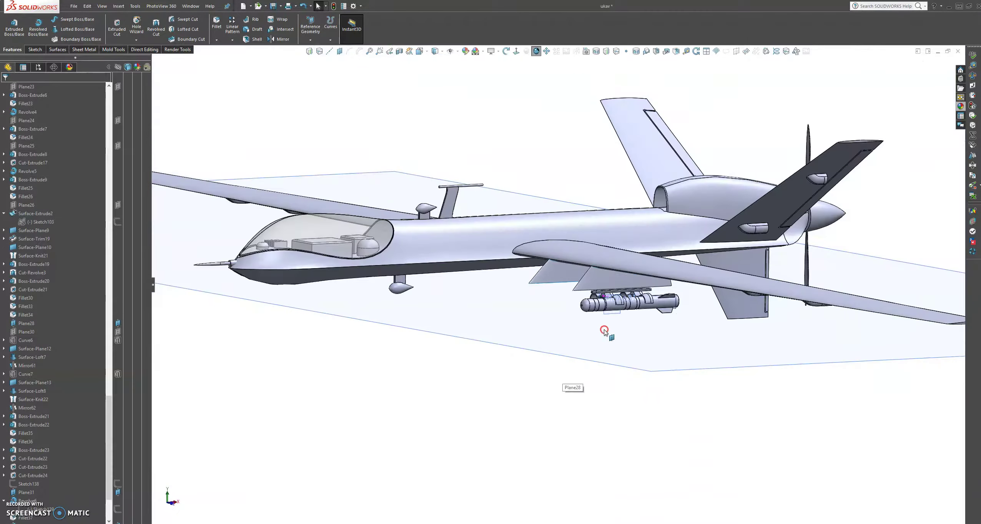
middle_drag(608, 333, 616, 282)
scroll(617, 282, down, 6)
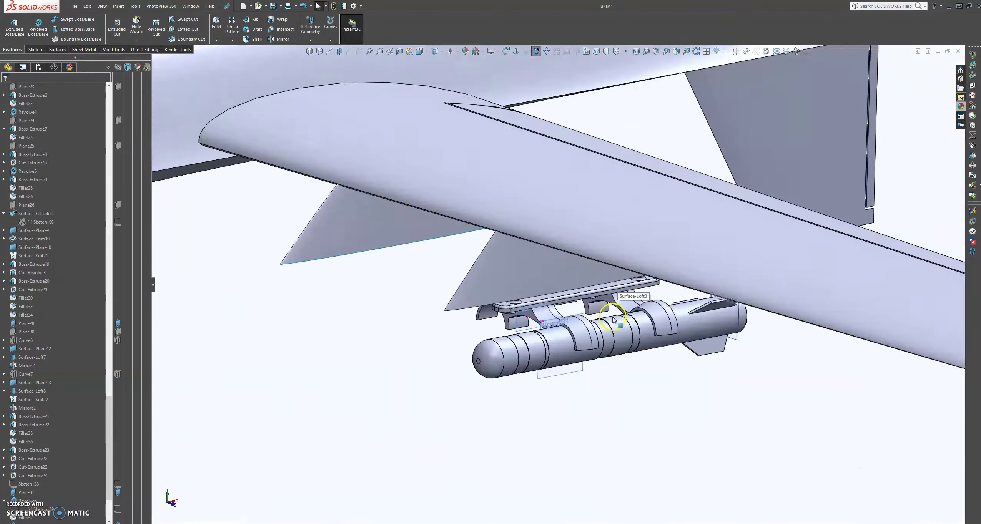
middle_drag(613, 391, 624, 399)
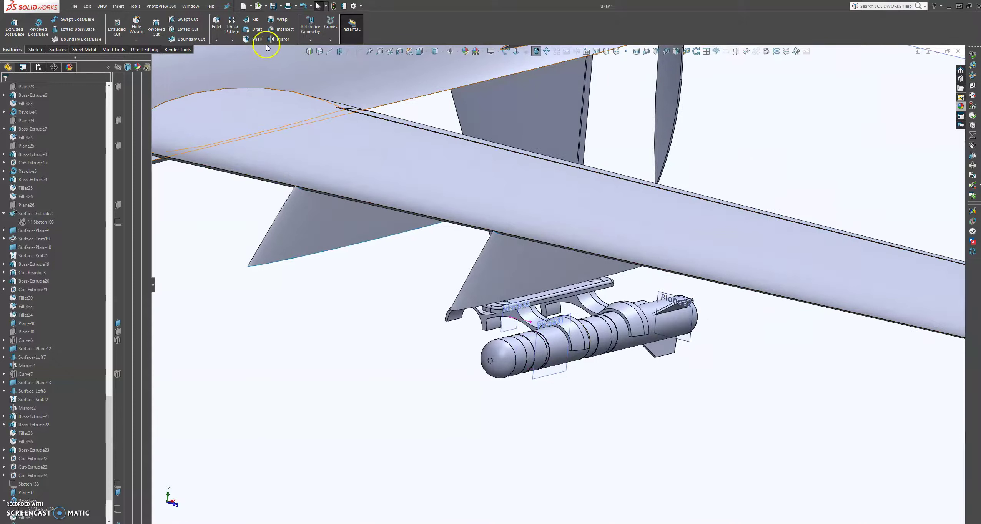
click(277, 39)
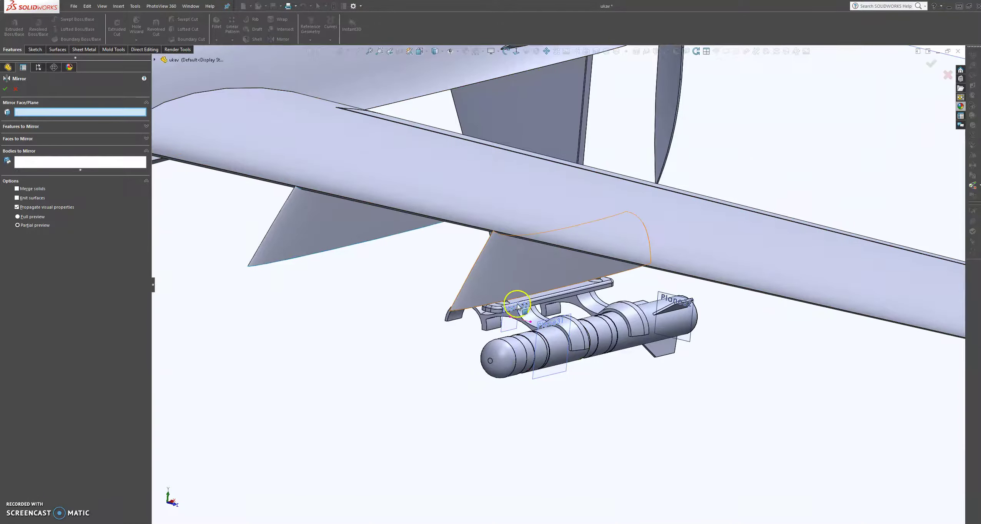
click(502, 325)
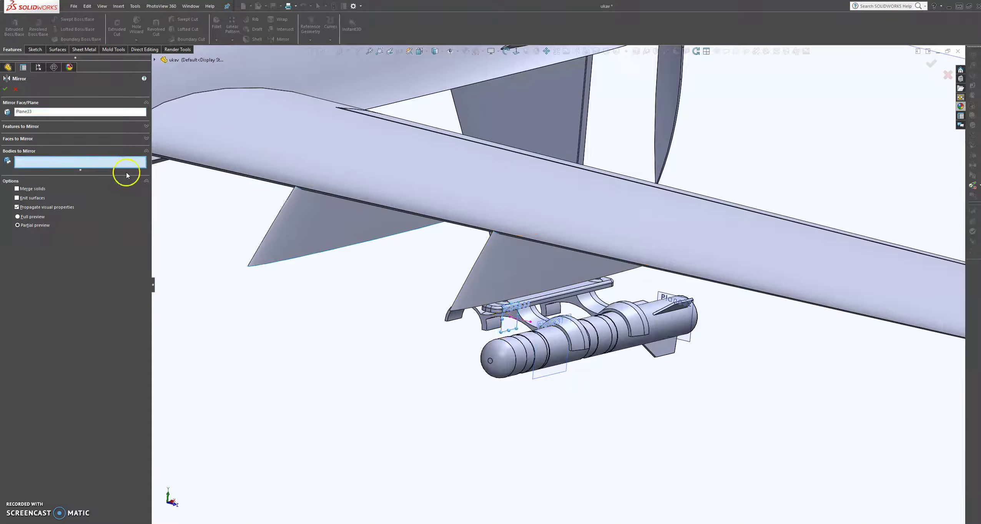
click(512, 357)
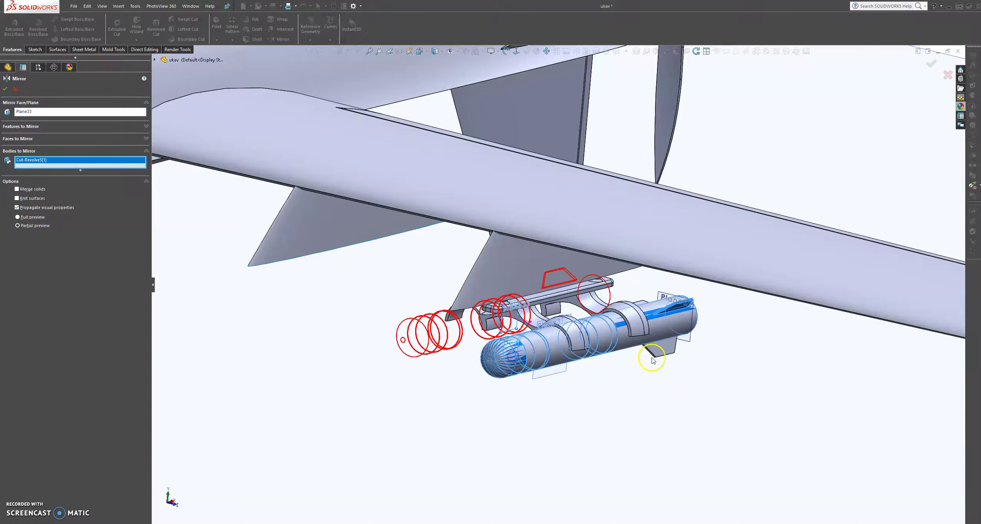
click(667, 345)
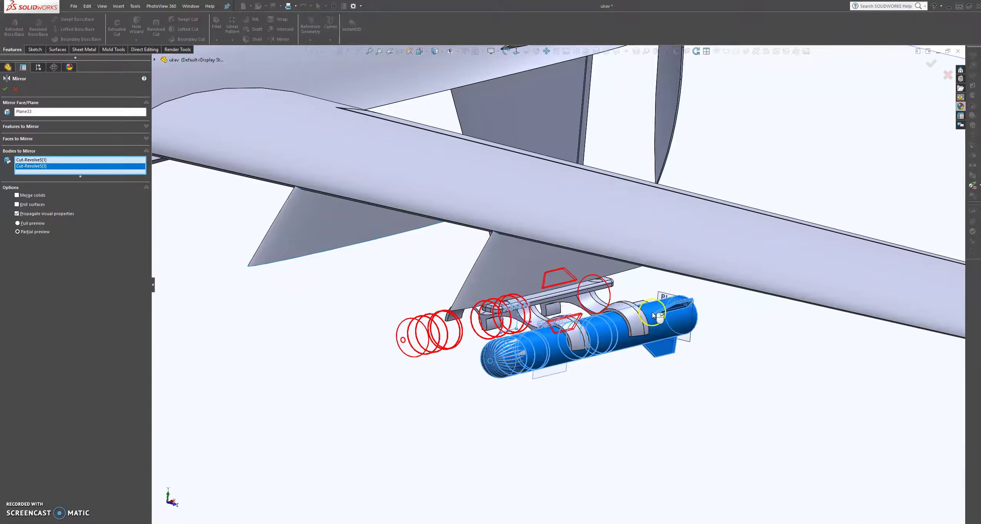
click(642, 305)
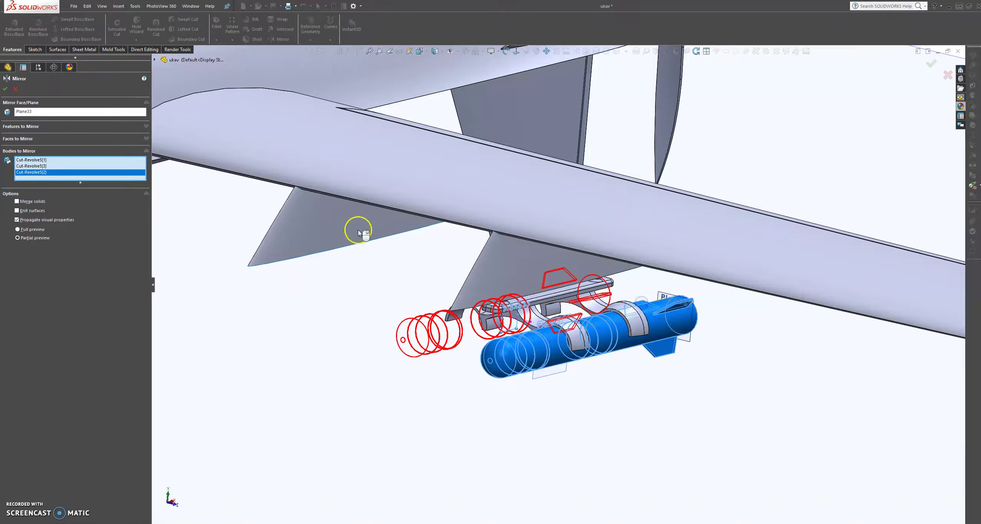
click(4, 91)
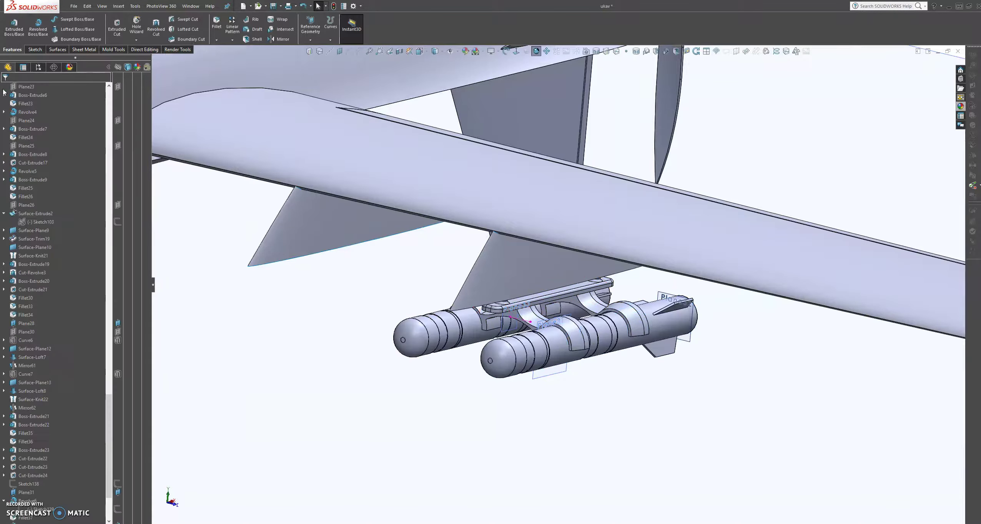
Start another Mirror with the aircraft's Front Plane as the mirror plane
mouse_move(492, 351)
middle_down()
mouse_move(454, 352)
mouse_move(357, 296)
mouse_move(368, 309)
mouse_move(491, 331)
mouse_move(482, 335)
middle_up()
scroll(440, 324, up, 10)
click(488, 386)
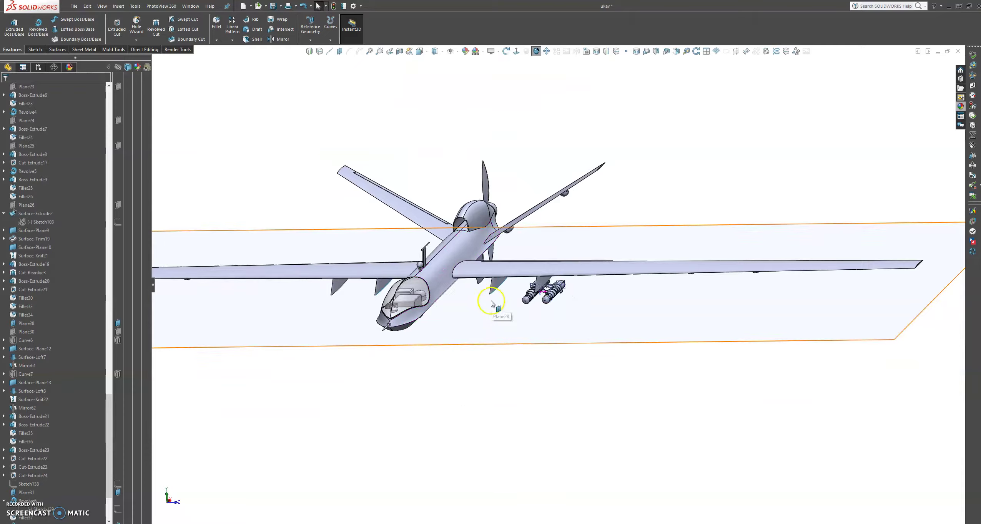
scroll(491, 303, down, 5)
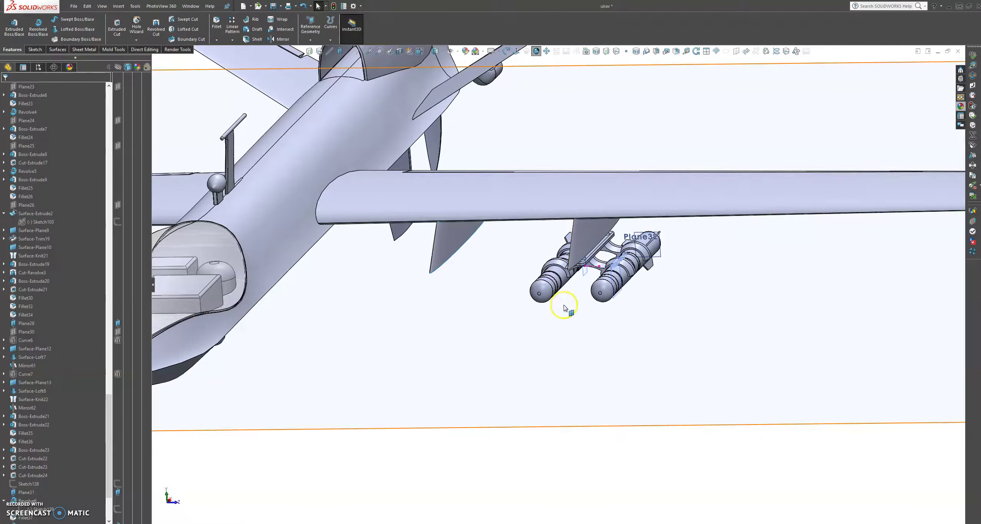
mouse_move(479, 306)
middle_down()
mouse_move(401, 294)
mouse_move(385, 316)
mouse_move(487, 310)
middle_up()
scroll(495, 317, up, 5)
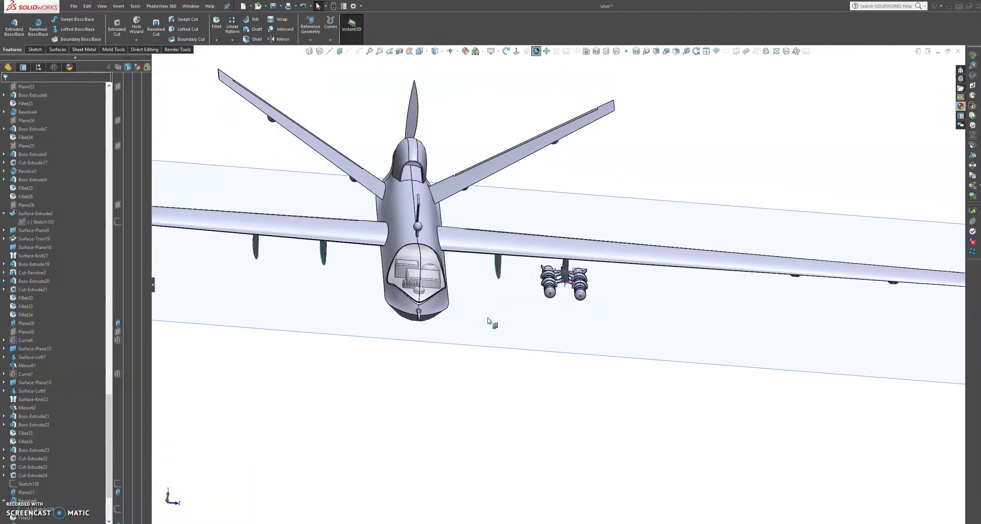
click(420, 200)
click(284, 39)
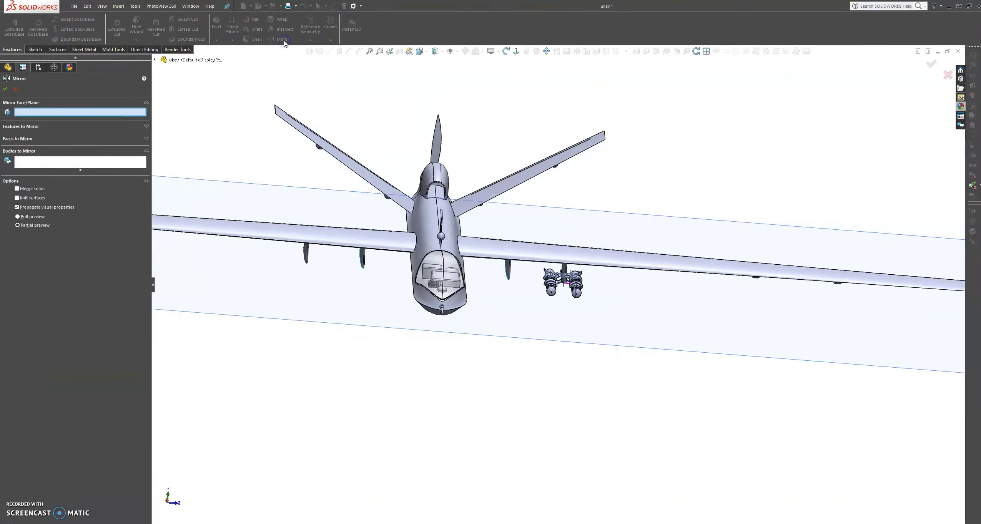
click(155, 60)
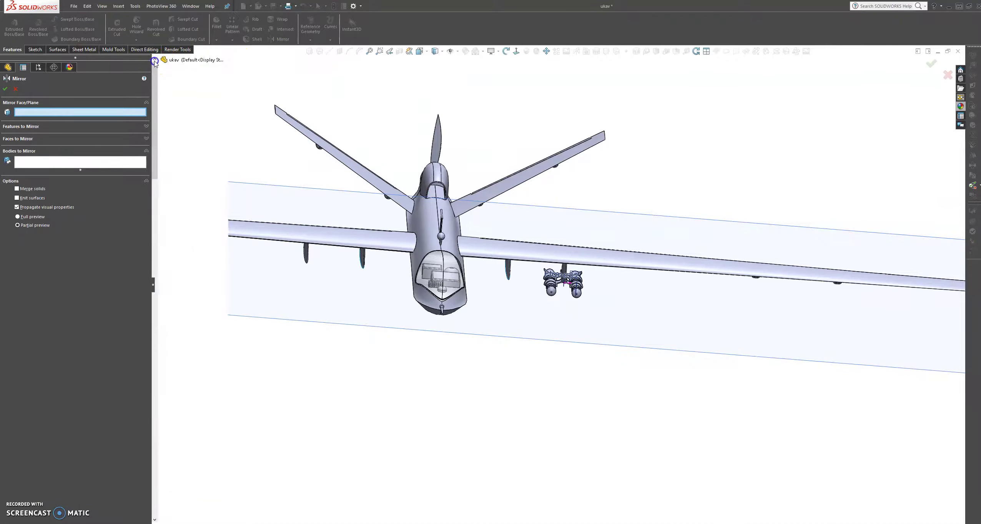
click(194, 123)
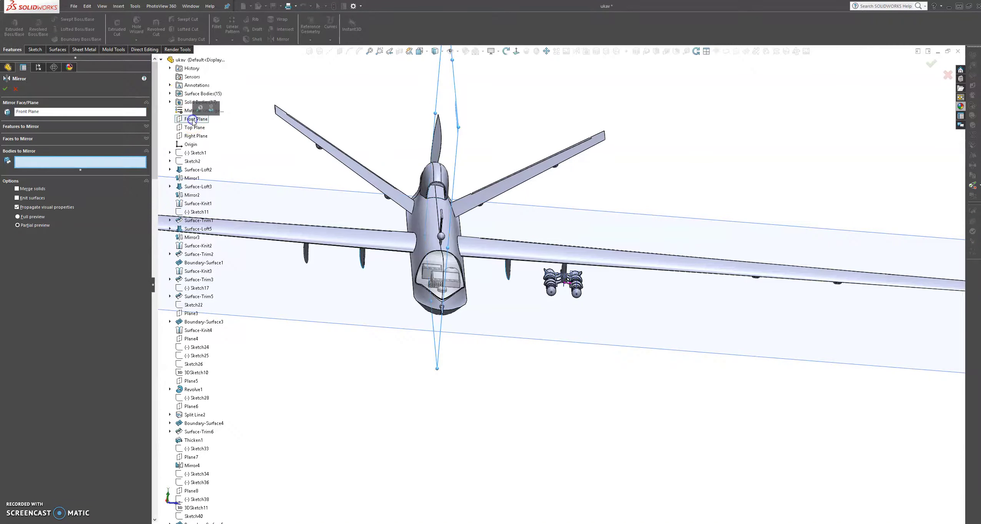
Select the bracket body and the two grooved cylinder bodies under the wing as bodies to mirror
middle_drag(552, 326, 504, 313)
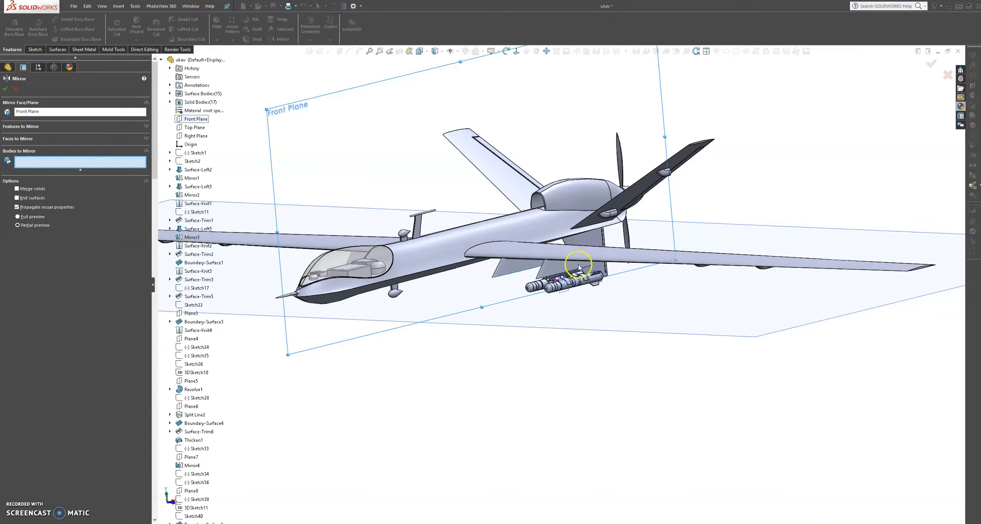
click(570, 282)
scroll(570, 281, down, 2)
scroll(573, 282, down, 3)
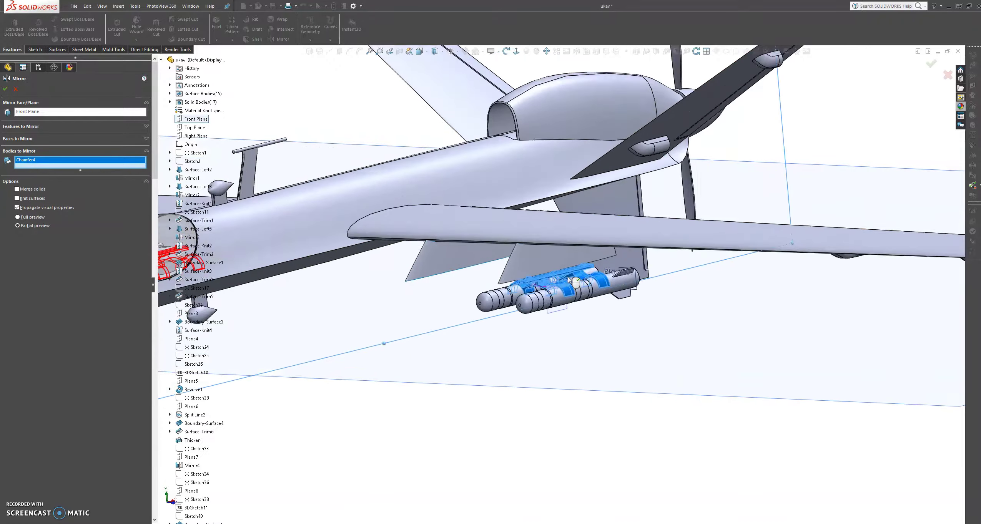
click(626, 285)
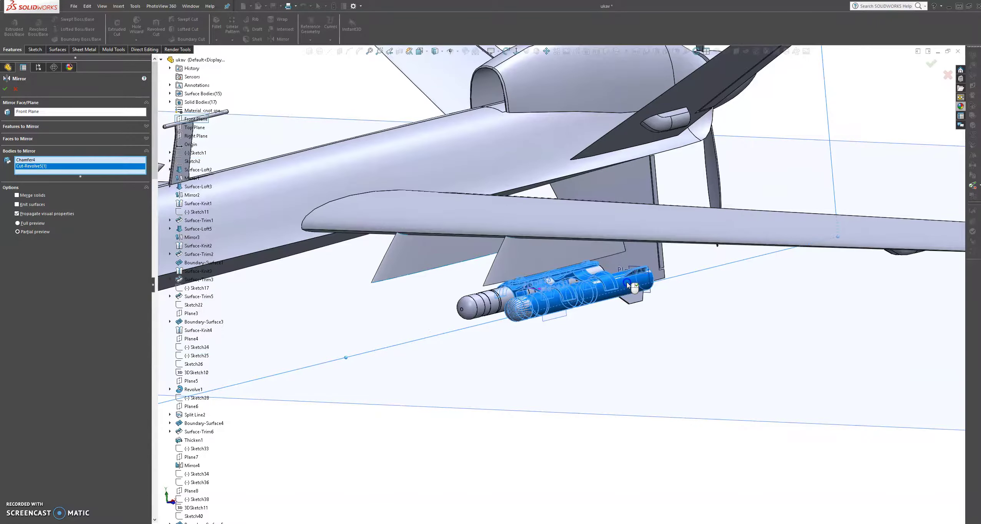
click(498, 302)
scroll(495, 304, up, 1)
scroll(496, 304, up, 1)
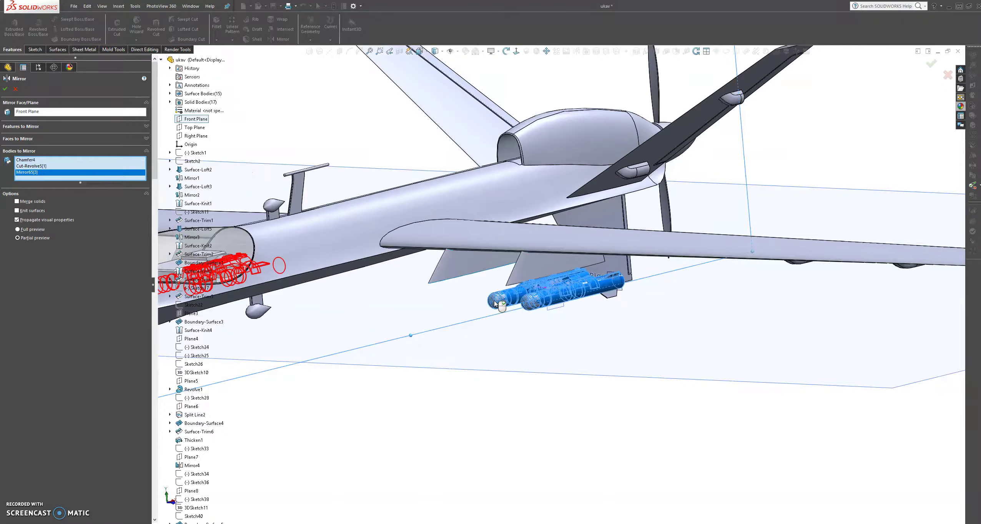
Add the four remaining fin bodies on the cylinders to the selection and complete the mirror about the Front Plane
click(611, 297)
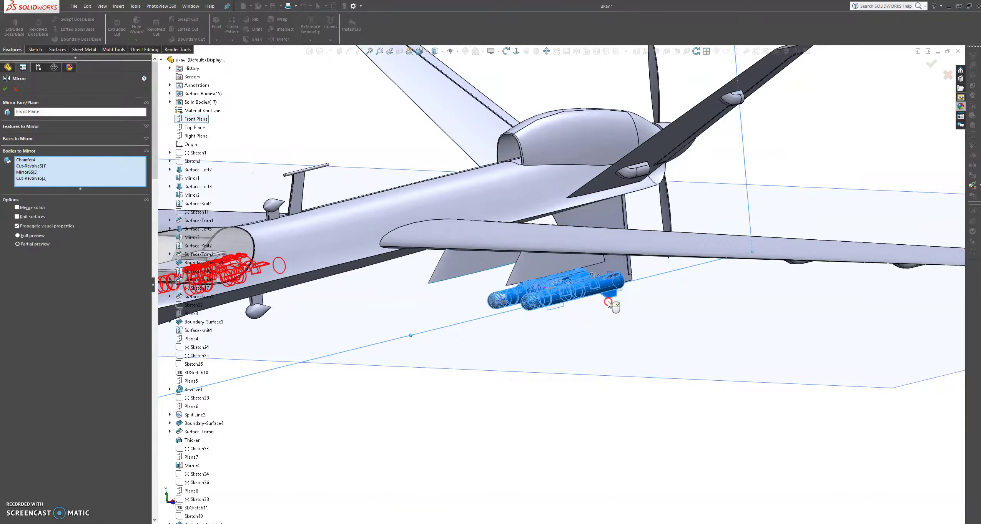
middle_drag(606, 302, 520, 319)
click(640, 289)
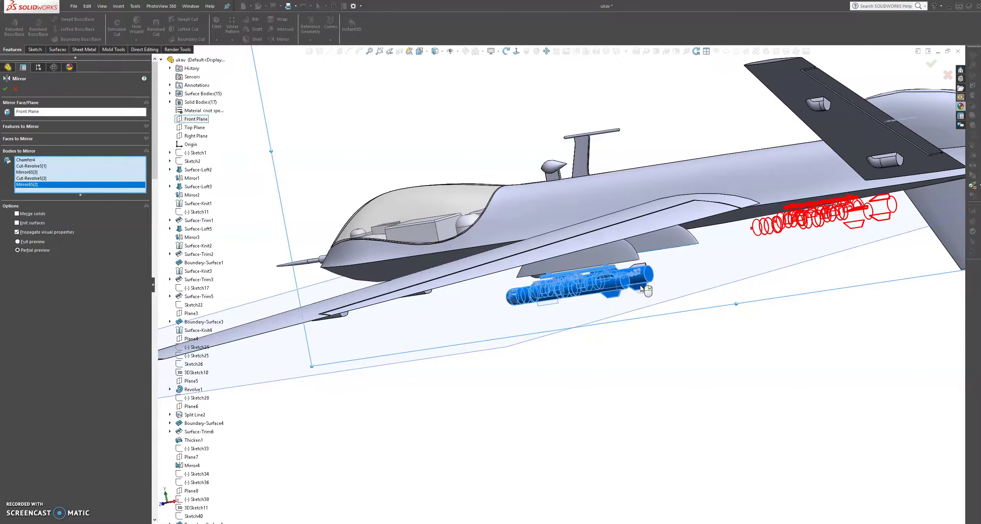
click(634, 274)
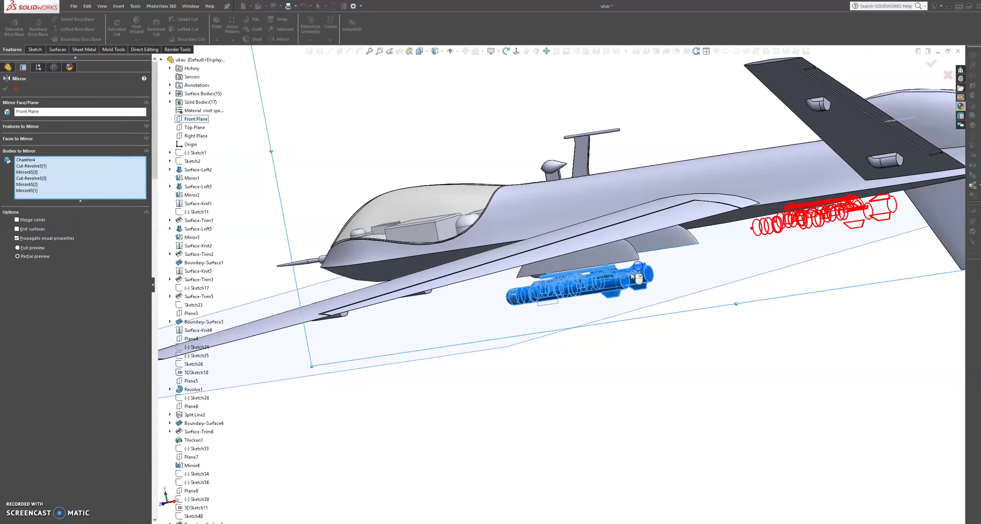
middle_drag(616, 289, 593, 324)
click(606, 284)
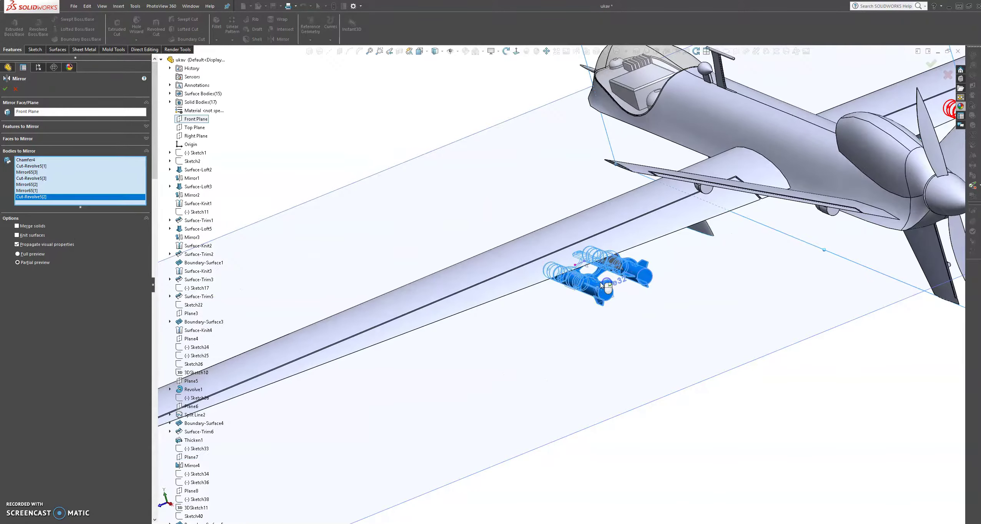
click(5, 90)
Examine the original and mirrored bracket and cylinder assemblies under both wings from several angles
scroll(505, 221, up, 6)
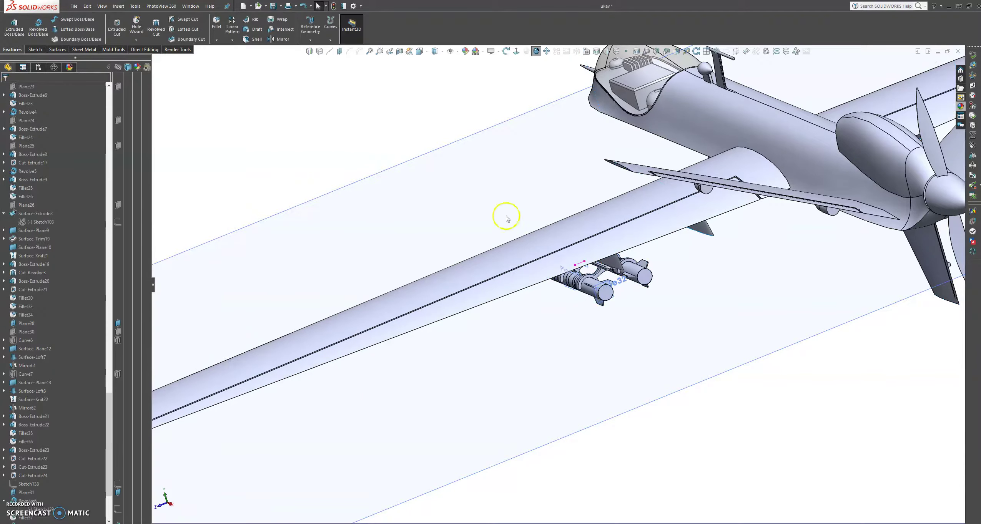
middle_drag(550, 216, 377, 300)
scroll(584, 269, down, 5)
scroll(542, 309, down, 2)
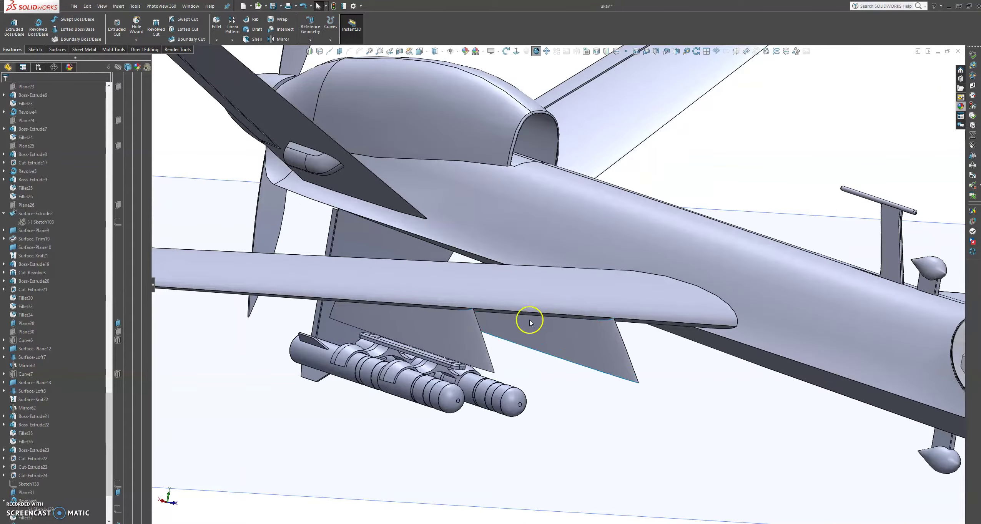
scroll(524, 339, up, 2)
scroll(524, 338, up, 1)
mouse_move(524, 338)
middle_down()
mouse_move(522, 363)
mouse_move(495, 362)
mouse_move(529, 334)
middle_up()
scroll(690, 330, up, 4)
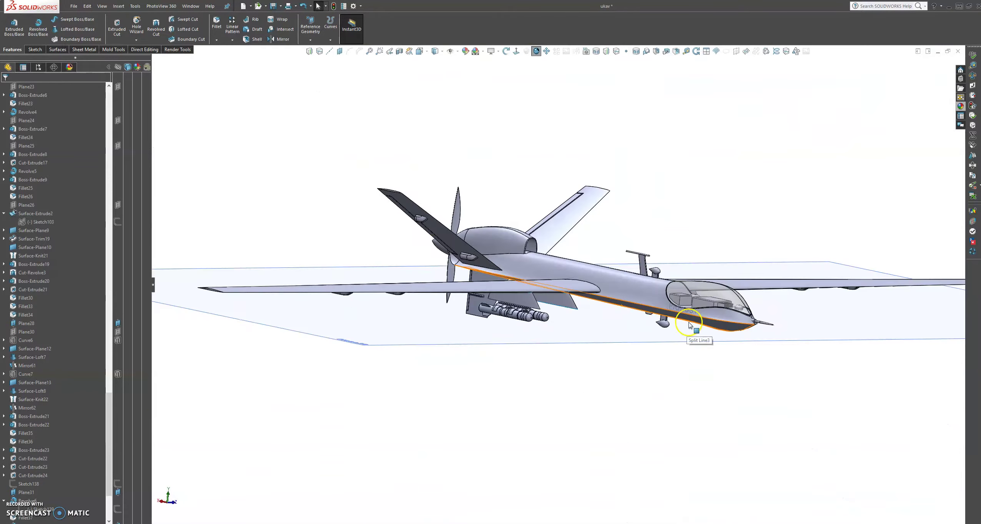
middle_drag(689, 324, 681, 349)
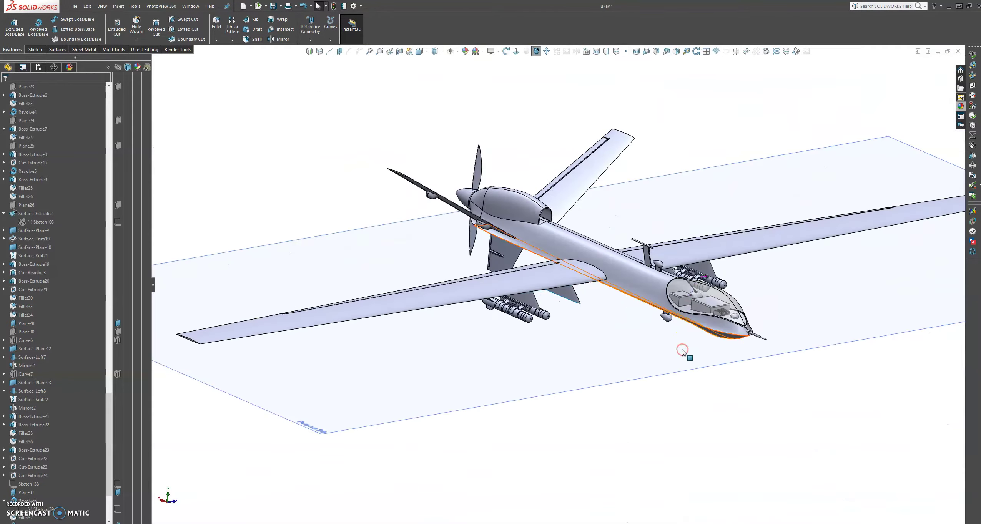
scroll(672, 301, down, 4)
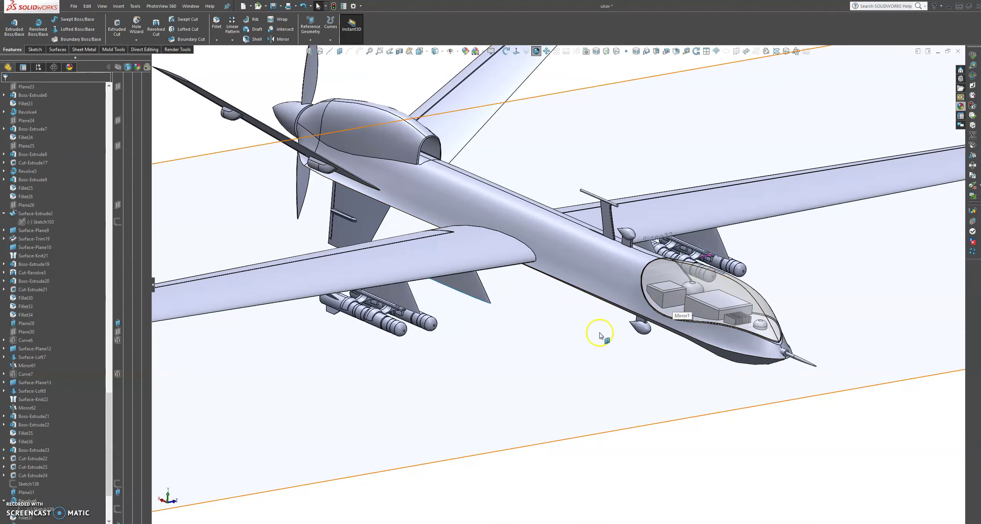